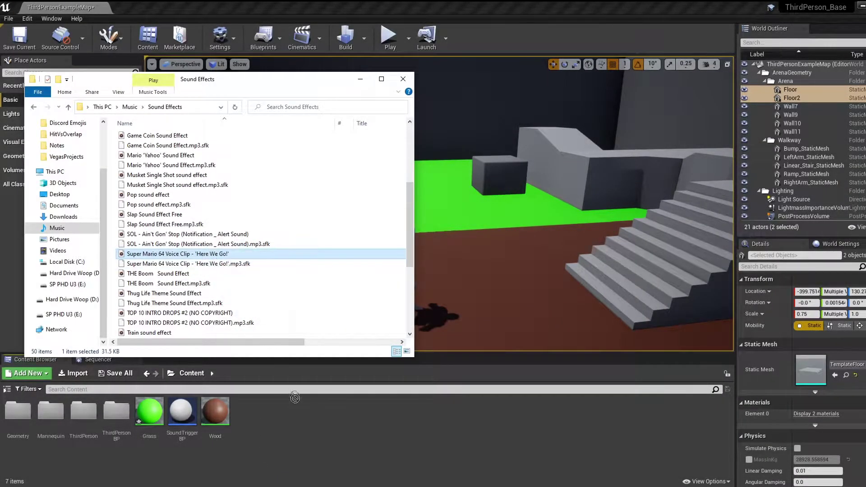
- Import the MP3 of the Super Mario 64 'Here We Go!' voice clip into the Content folder, and delete the resulting asset
drag(295, 398, 297, 415)
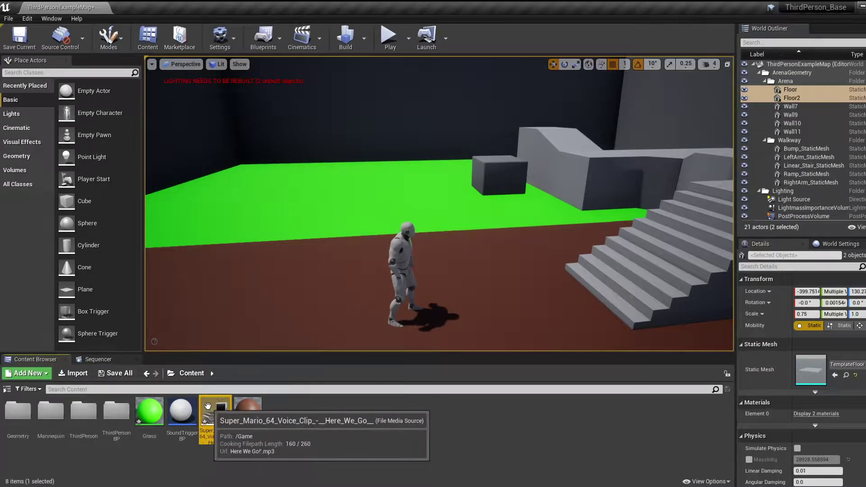
key(Delete)
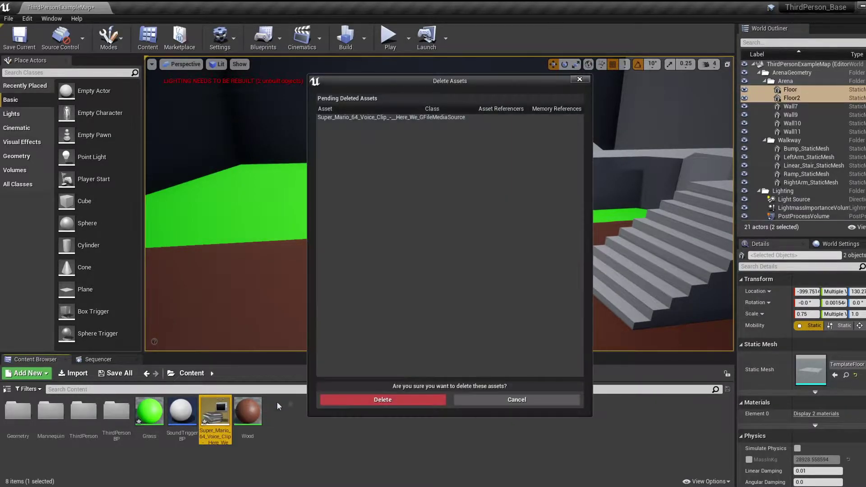
click(349, 398)
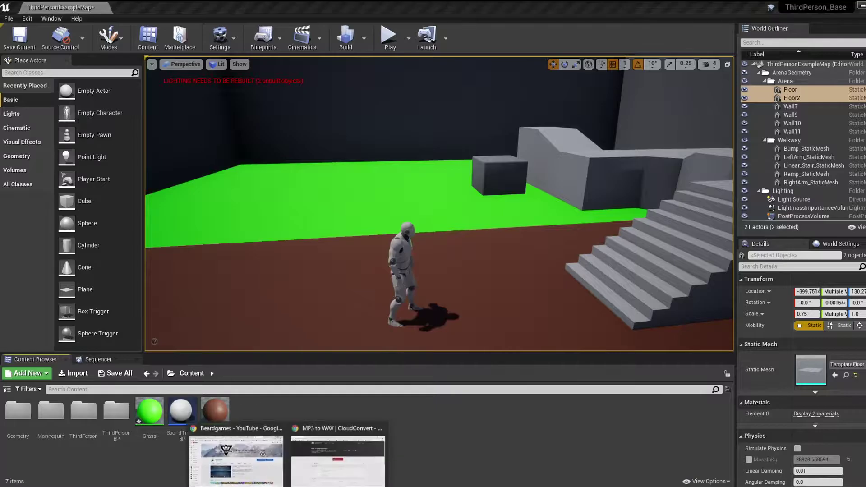
- Switch to the CloudConvert MP3 to WAV page in the browser and add the Super Mario 64 'Here We Go!' clip for conversion
click(309, 471)
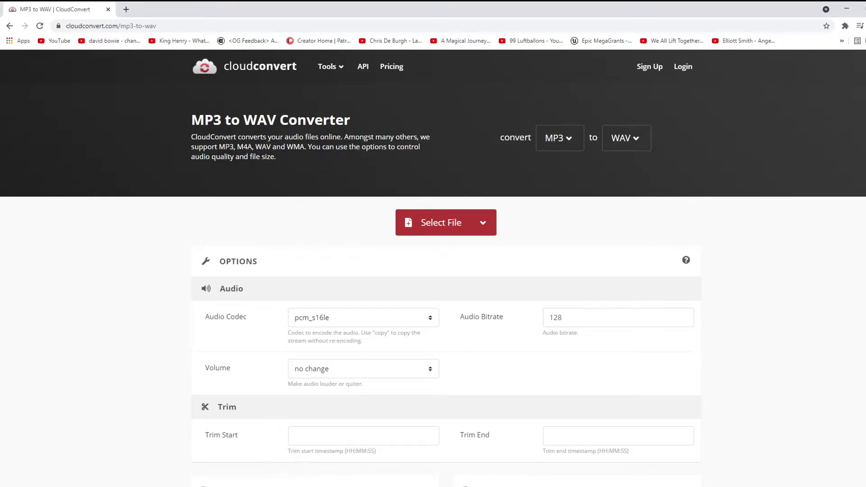
click(241, 486)
click(258, 481)
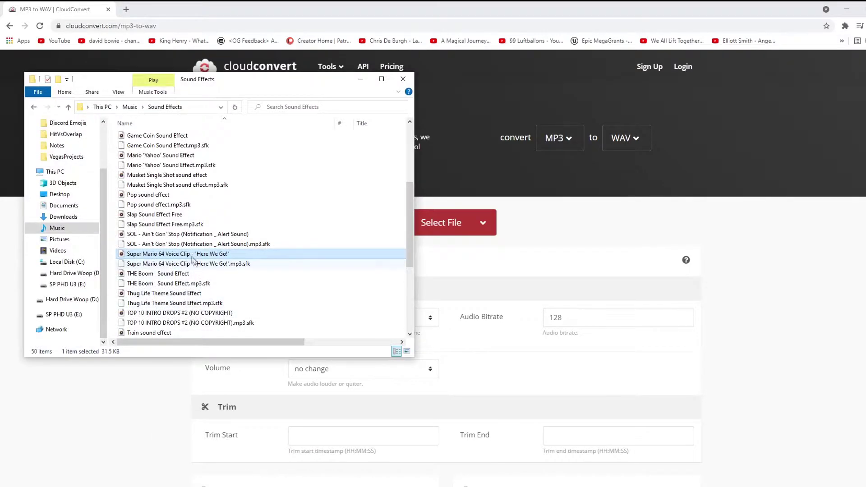
drag(244, 257, 451, 216)
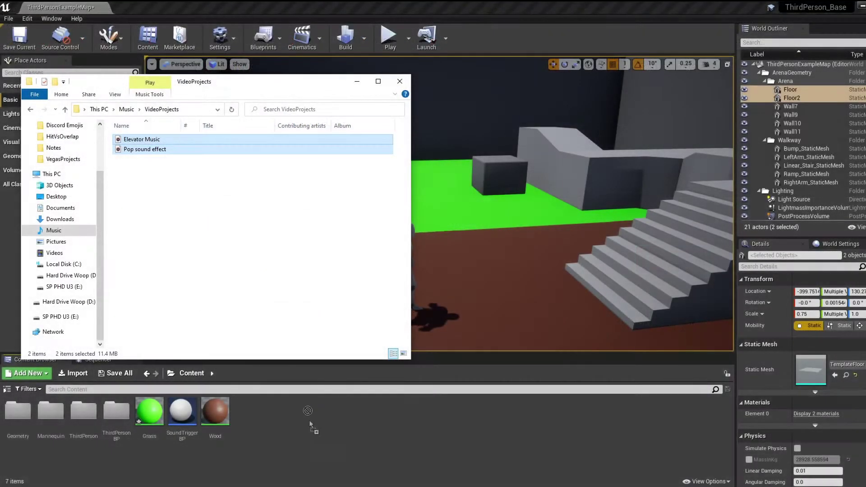
- Import the Elevator Music and Pop sound effect files from the VideoProjects folder into the Unreal project's Content folder
drag(298, 429, 299, 433)
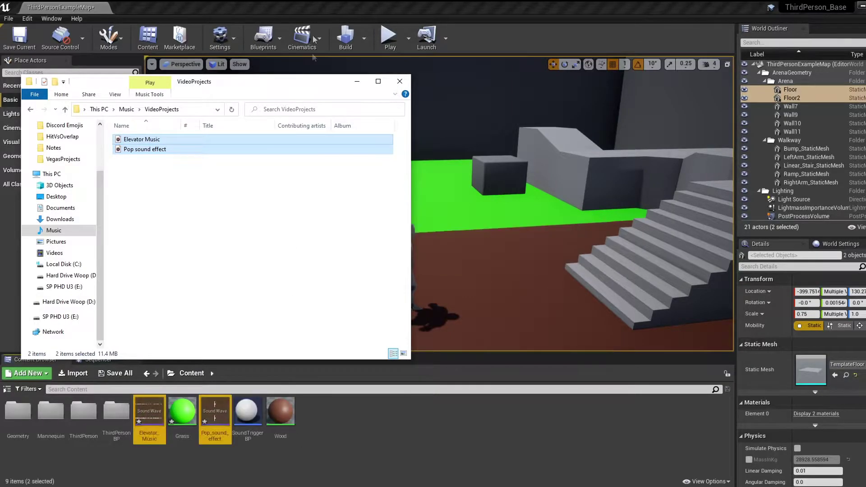
click(316, 9)
click(340, 444)
right_drag(438, 203, 460, 199)
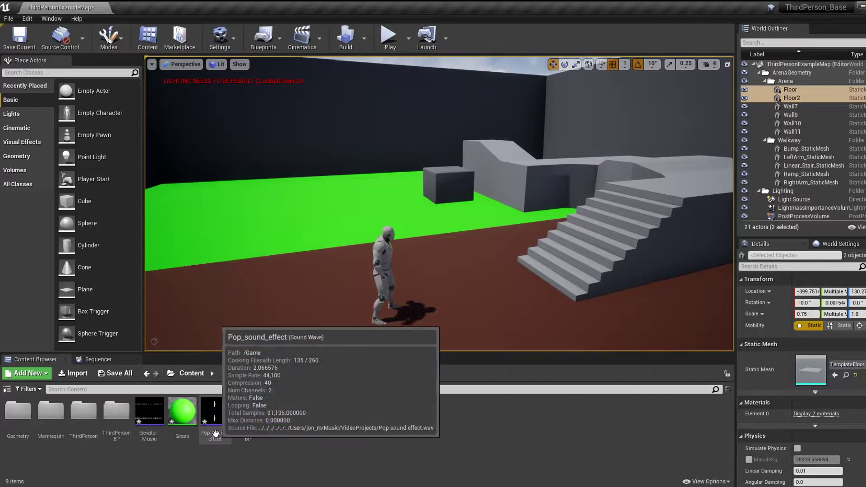
- Create sound cues from the Elevator_Music and Pop_sound_effect sound waves
click(215, 411)
ctrl+click(150, 410)
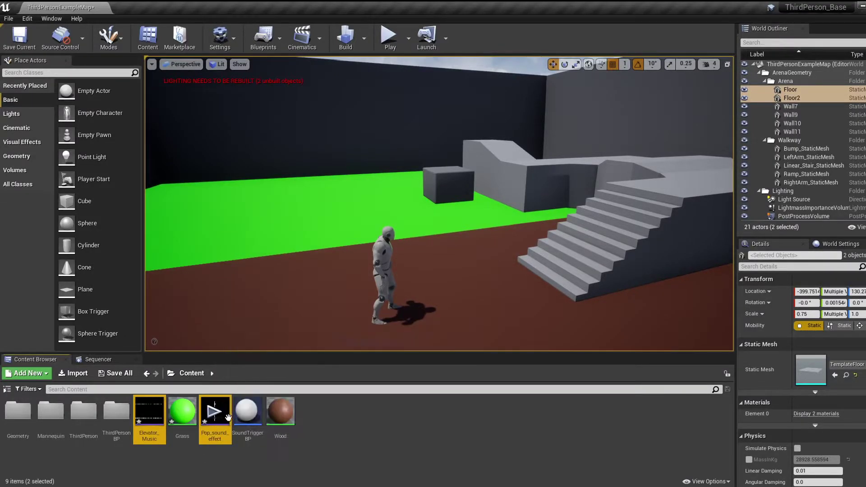
right_click(216, 430)
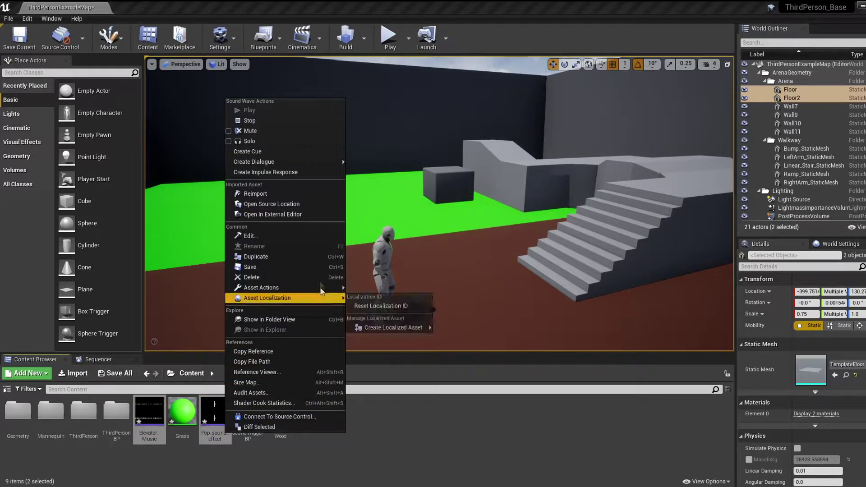
click(290, 152)
- Open Elevator_Music_Cue and enable looping on its Wave Player node
double_click(183, 412)
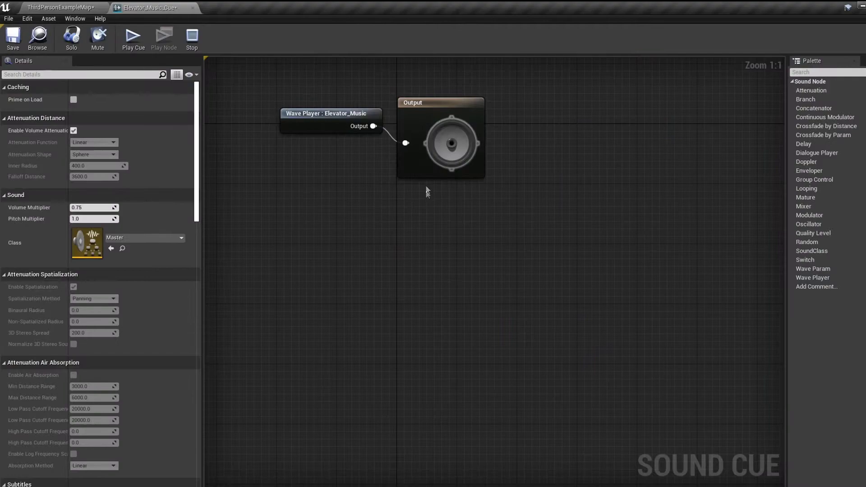
right_drag(324, 201, 360, 301)
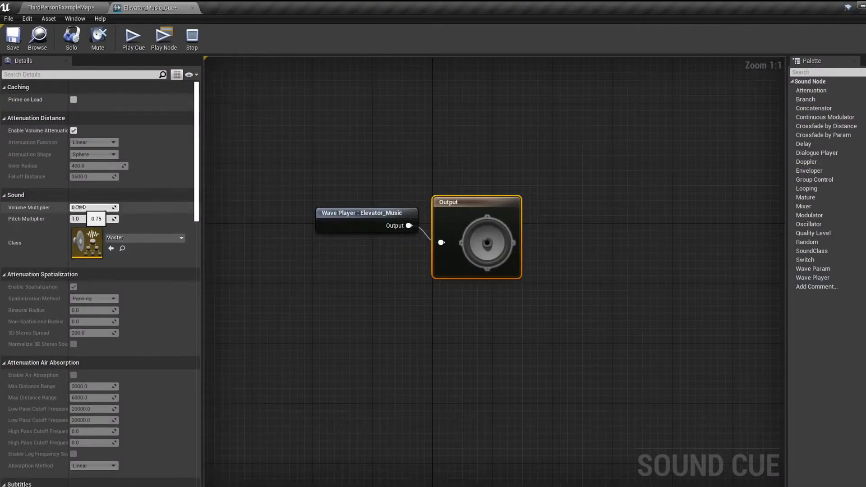
click(36, 221)
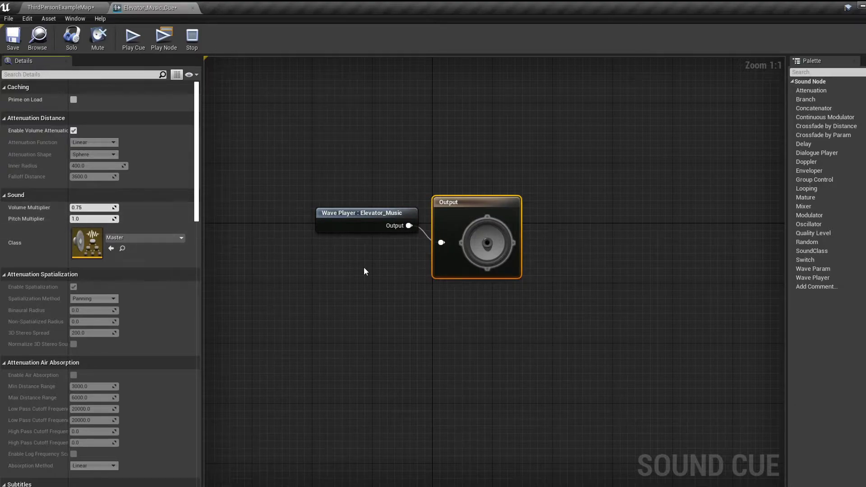
click(352, 221)
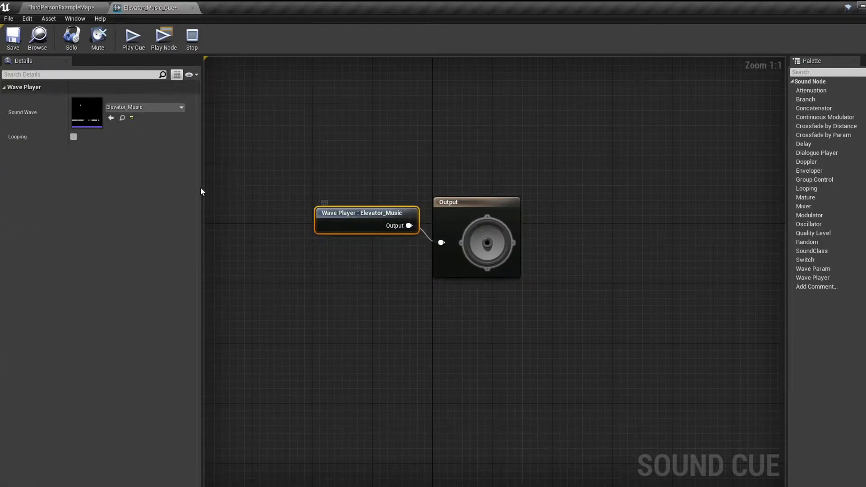
click(74, 137)
- Space the looping Wave Player away from the Output node and reconnect its output to the speaker
drag(345, 212, 259, 228)
drag(346, 242, 441, 243)
click(462, 317)
right_drag(680, 279, 746, 269)
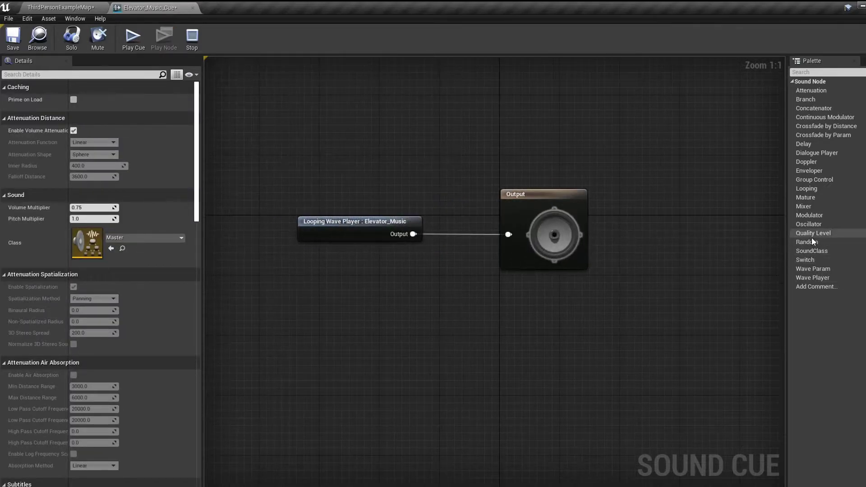
- Add Random and Mixer nodes to the sound cue graph, and delete both of them
drag(811, 243, 437, 294)
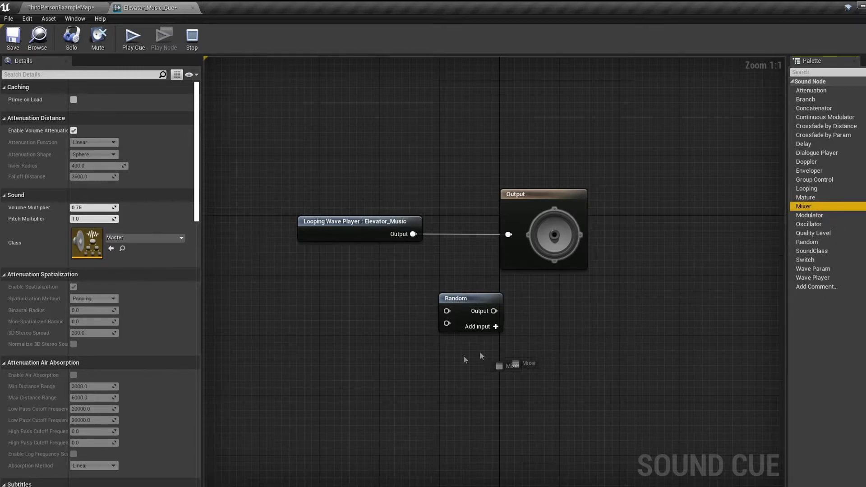
drag(480, 355, 465, 360)
drag(555, 415, 423, 297)
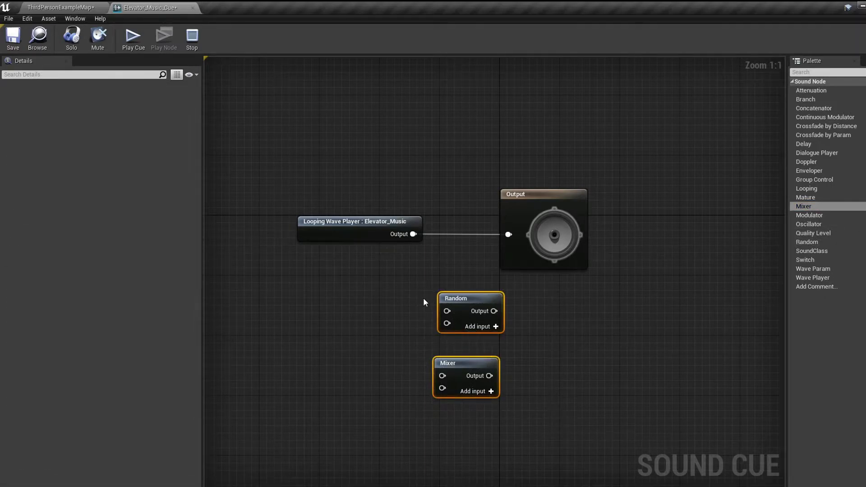
key(Delete)
- Place Elevator_Music_Cue on the green floor of the level and raise it to a Z location of 155
click(53, 6)
right_drag(335, 233, 348, 277)
drag(186, 422, 408, 300)
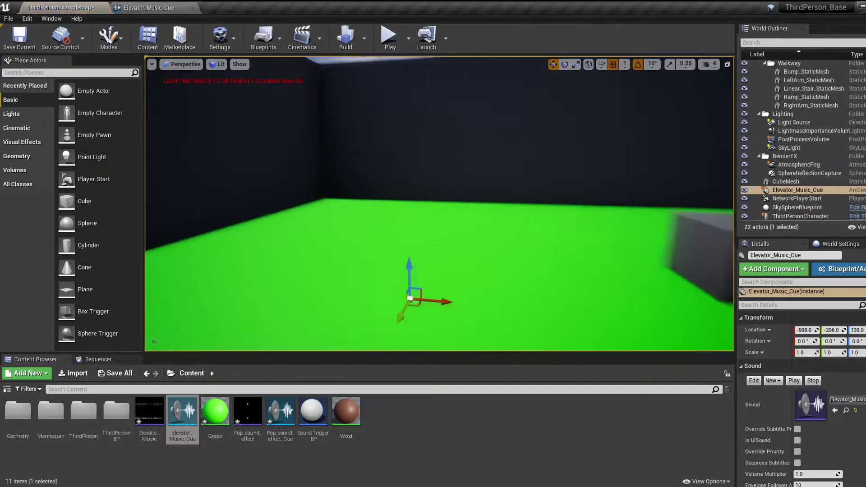
scroll(409, 271, down, 3)
mouse_move(396, 230)
mouse_down()
mouse_move(401, 220)
mouse_move(382, 222)
mouse_up()
- Look up the Auto Activate setting in the placed music cue's details and clear the search
text(autoac)
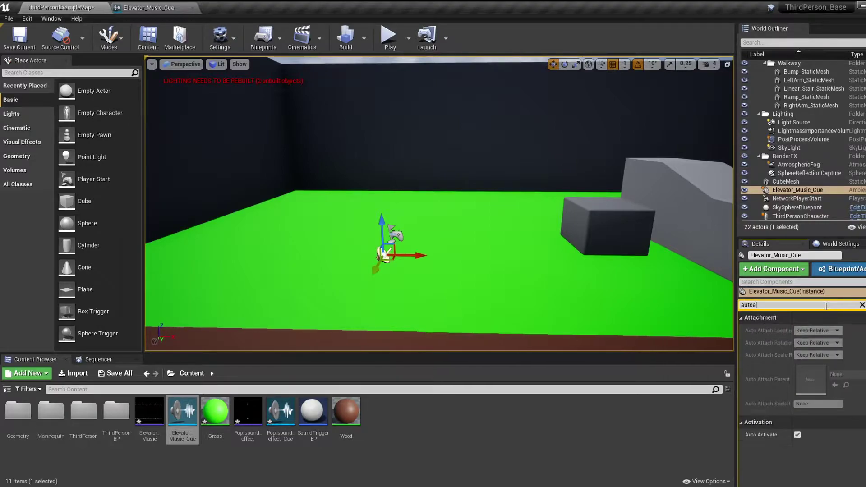
click(862, 306)
drag(470, 255, 512, 306)
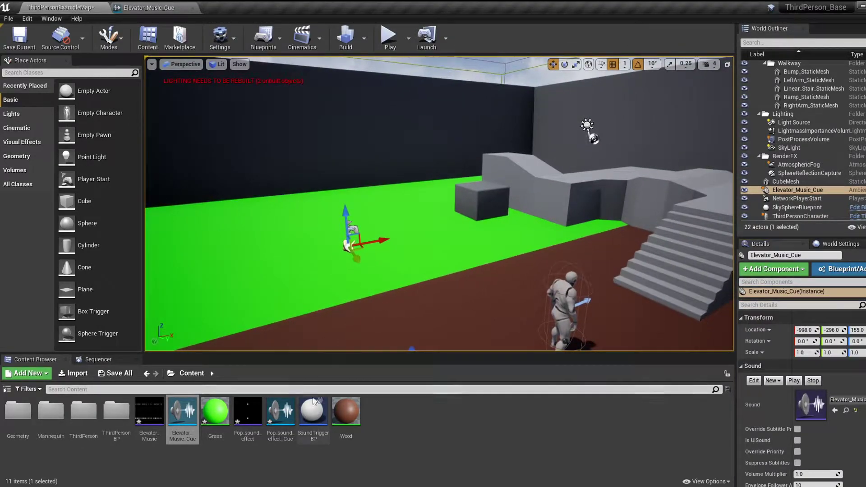
- Open Pop_sound_effect_Cue and enable looping on its Wave Player node
double_click(288, 436)
click(440, 291)
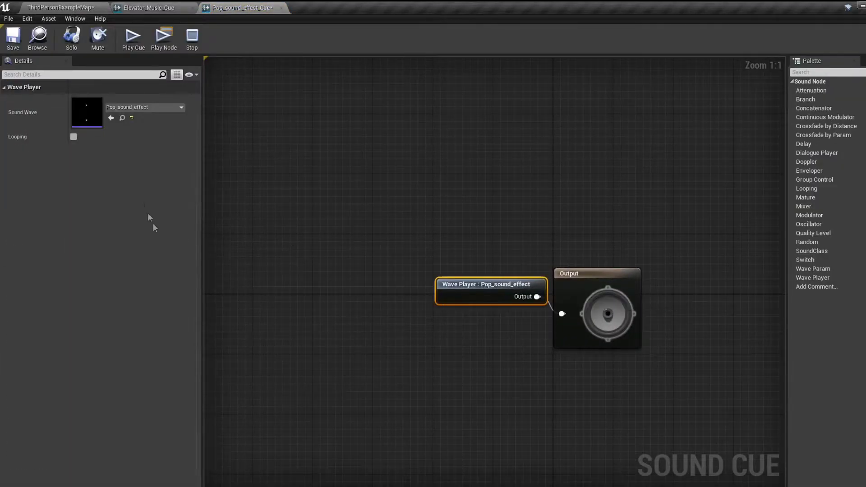
click(74, 137)
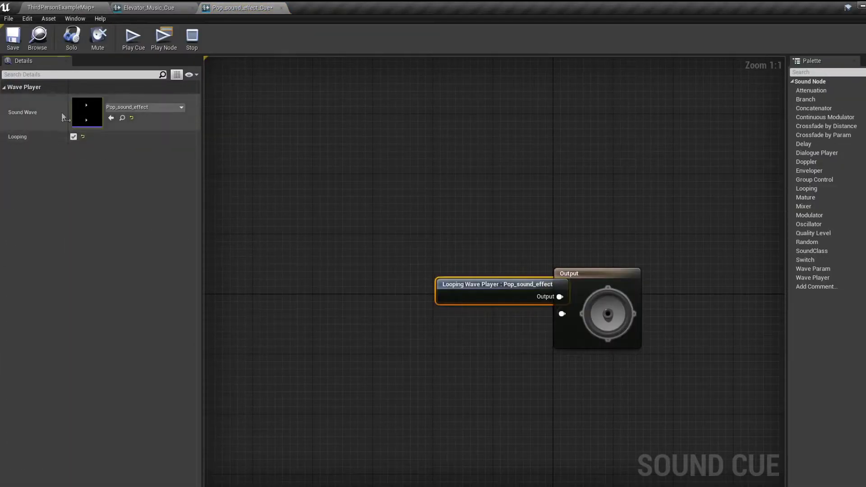
- Place Pop_sound_effect_Cue on the green floor of the level and enable Override Attenuation for it
click(75, 5)
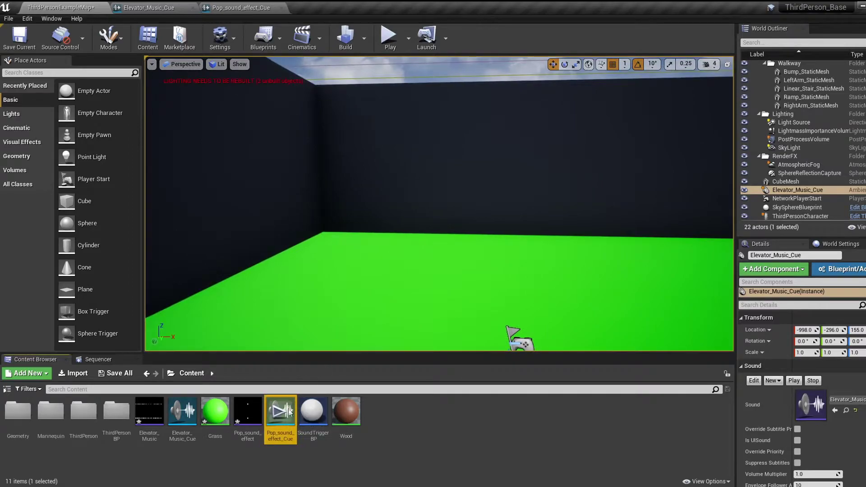
drag(288, 417, 388, 280)
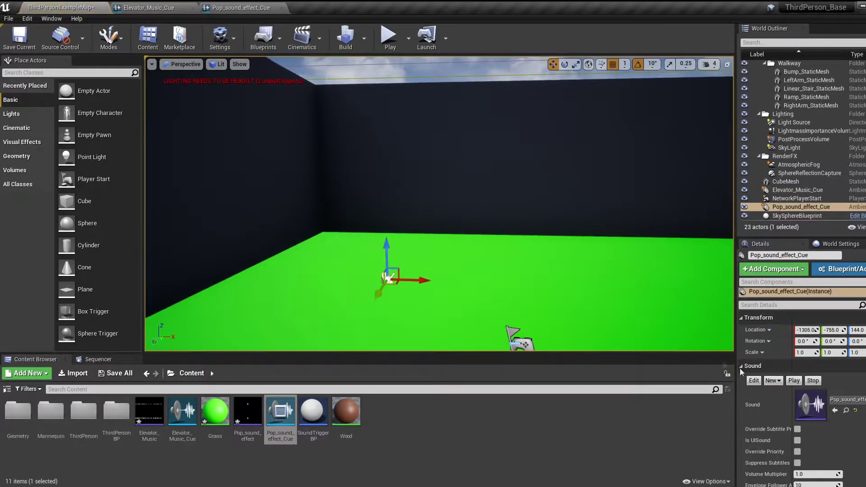
scroll(842, 381, down, 2)
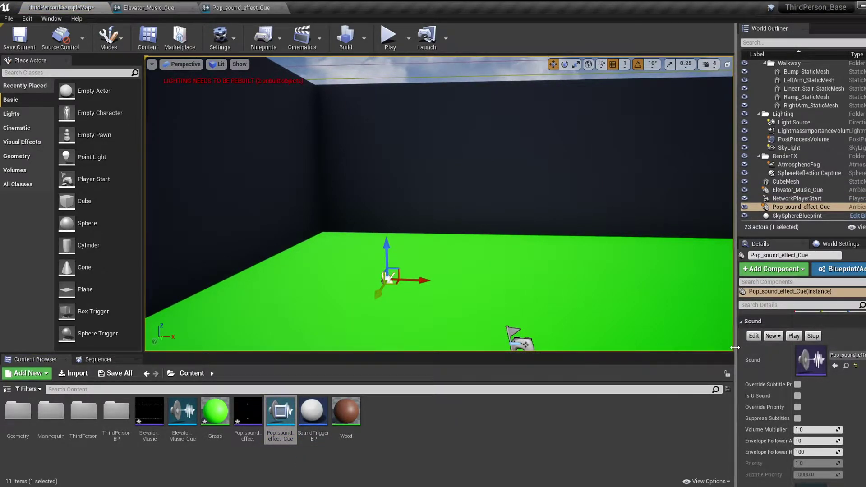
drag(735, 347, 705, 347)
scroll(825, 394, down, 5)
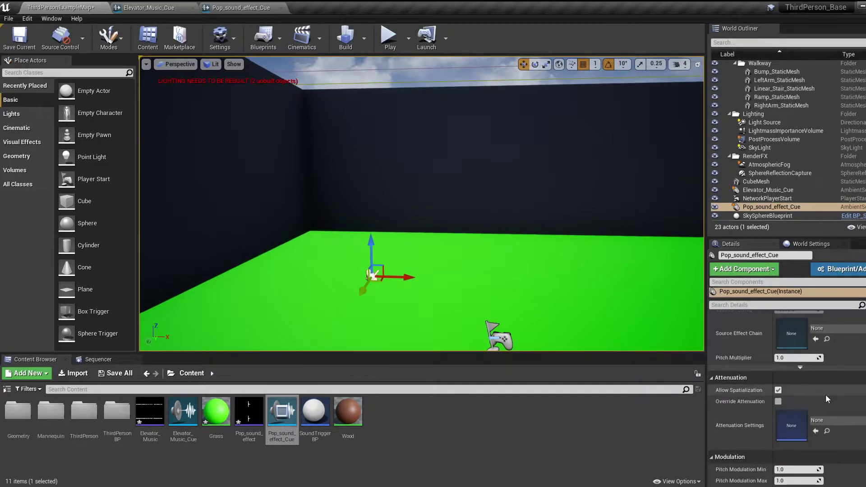
click(778, 401)
- Set the pop sound's attenuation to an inner radius of about 483 and a falloff distance of about 291
right_drag(600, 284, 536, 302)
key(s)
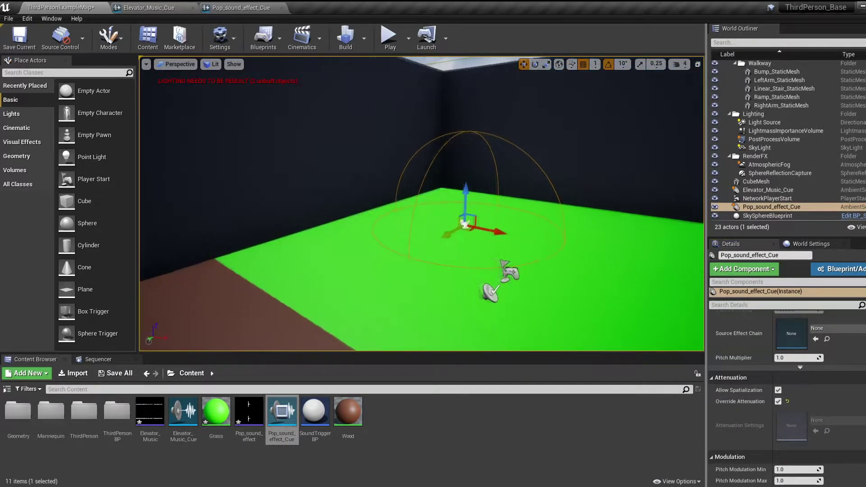
right_drag(641, 316, 631, 311)
scroll(824, 357, down, 6)
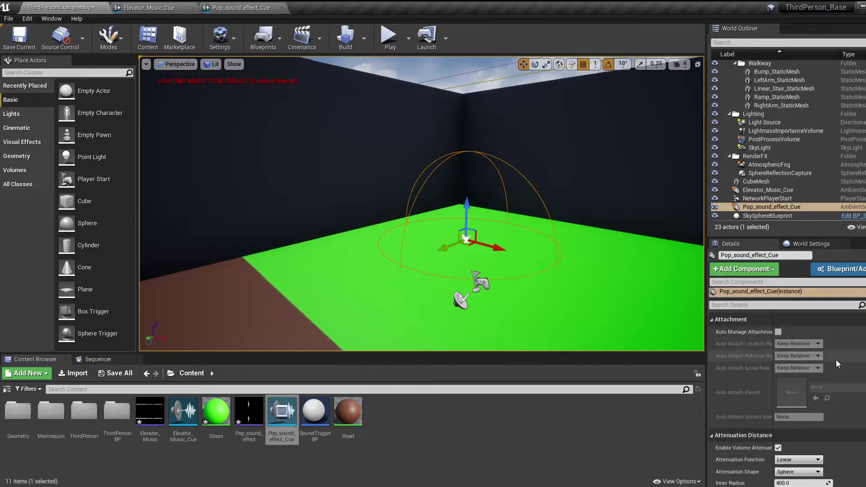
scroll(835, 359, down, 5)
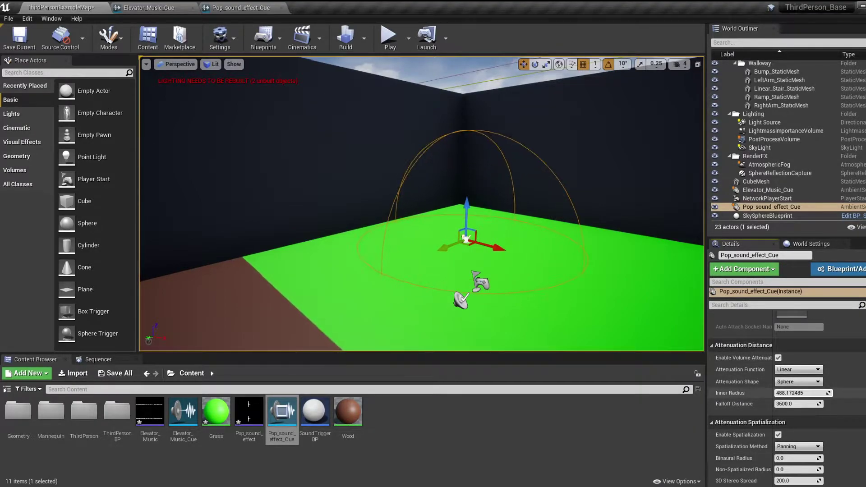
mouse_move(803, 393)
mouse_down()
mouse_move(790, 392)
mouse_move(798, 393)
mouse_up()
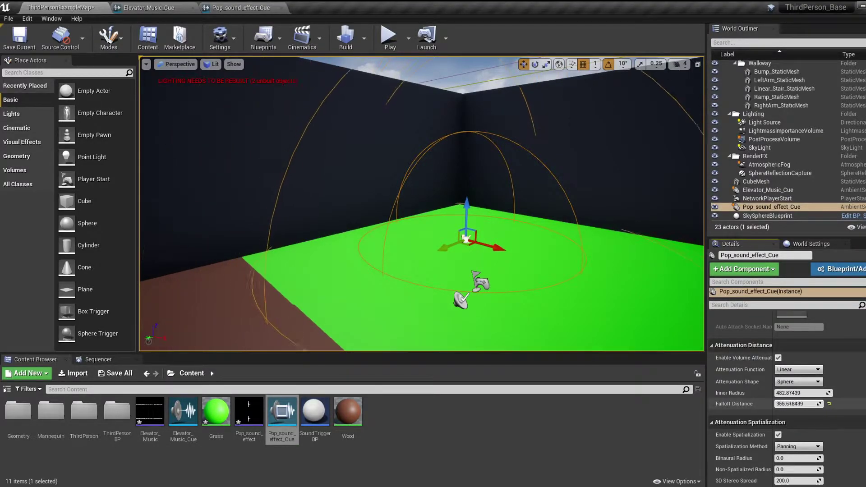
mouse_move(798, 403)
mouse_down()
mouse_move(784, 404)
mouse_move(794, 403)
mouse_up()
key(s)
right_drag(586, 253, 591, 270)
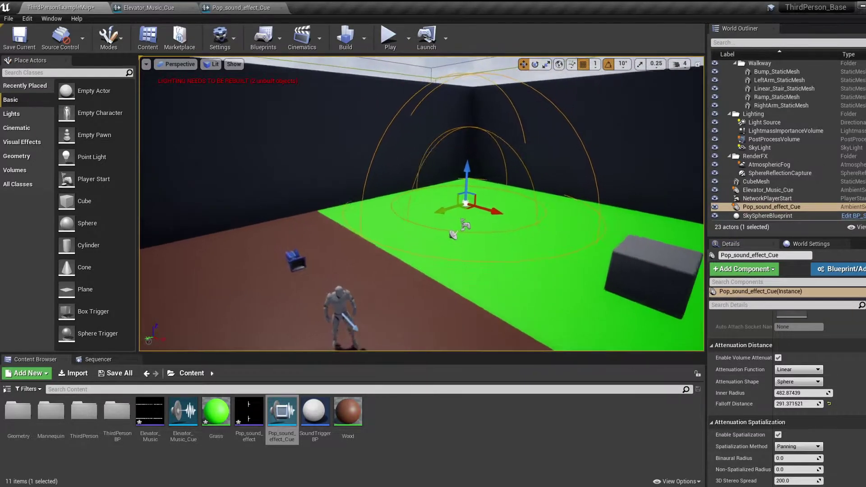
key(a)
right_drag(388, 270, 478, 269)
click(284, 415)
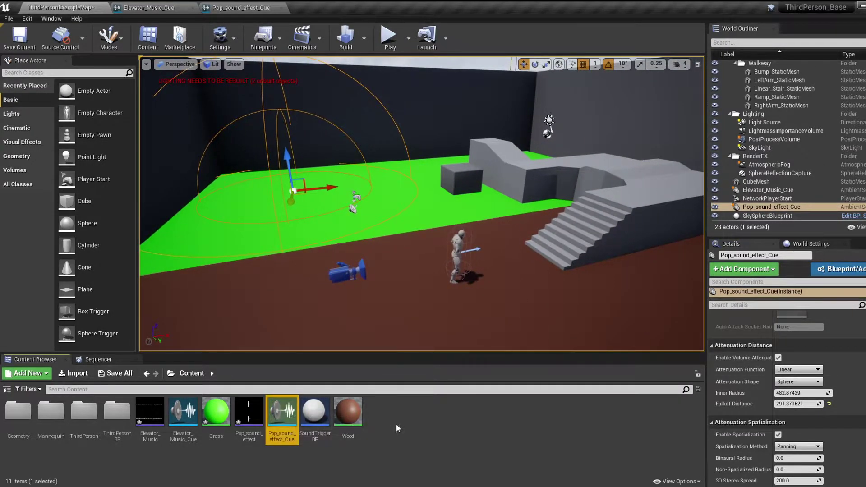
key(d)
right_drag(510, 295, 467, 303)
key(w)
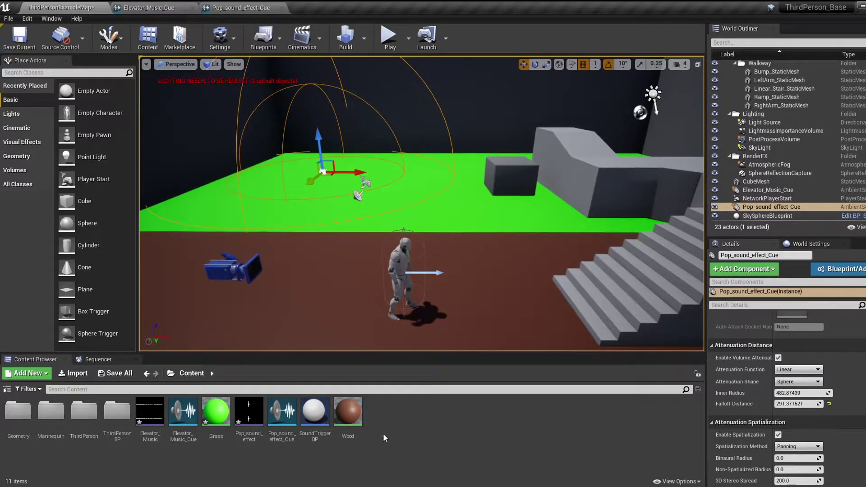
- Open the SoundTriggerBP Blueprint and add a Play Sound at Location node to its event graph
double_click(314, 413)
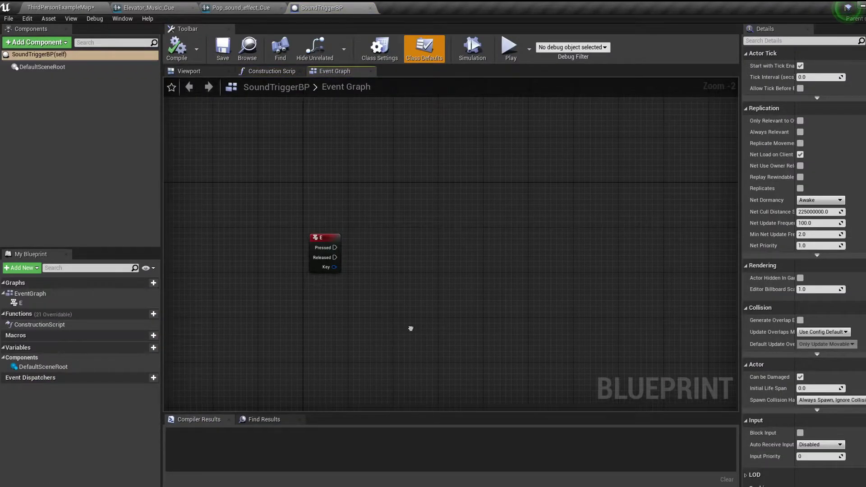
right_drag(456, 244, 428, 236)
right_click(428, 236)
text(play sou)
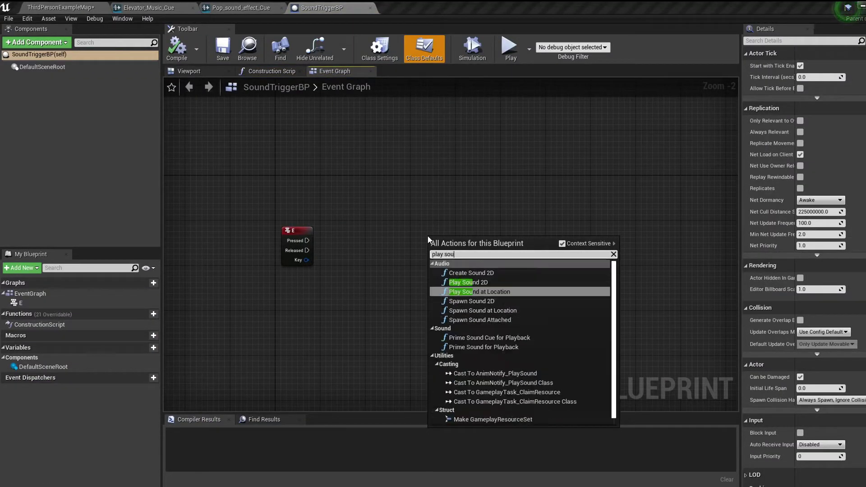
text(nd at)
key(Return)
scroll(429, 239, up, 1)
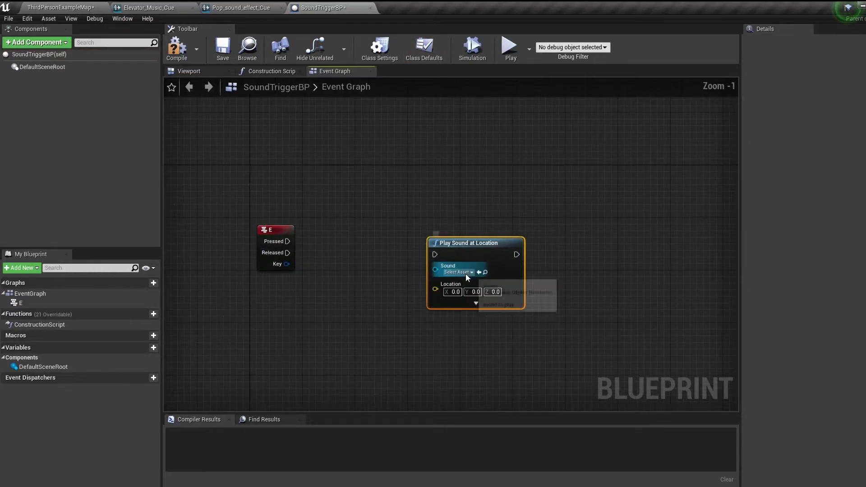
- Set the sound of the Play Sound at Location node to Pop_sound_effect
click(466, 273)
text(pop)
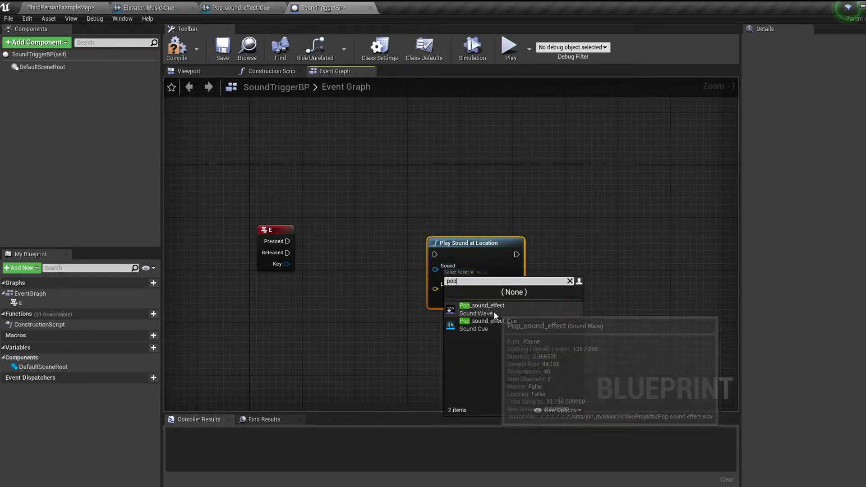
click(500, 326)
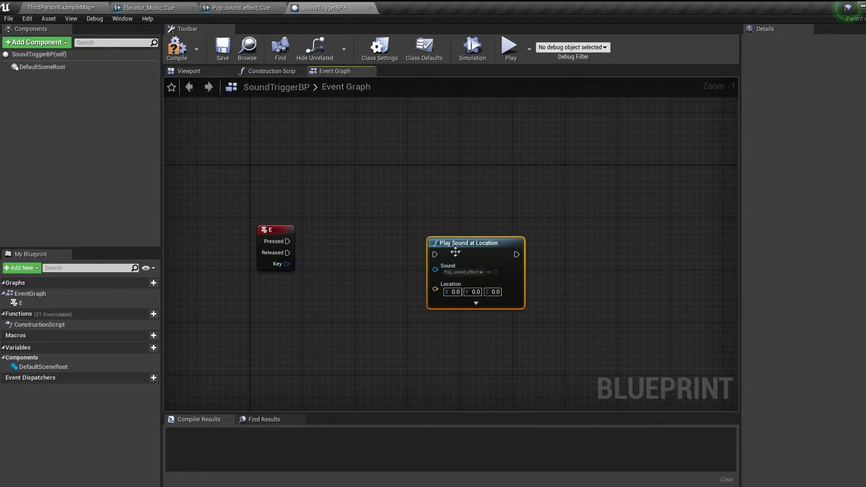
- Connect the E event's Pressed output to the Play Sound at Location node and expand the node's advanced inputs
drag(455, 252, 443, 250)
click(384, 271)
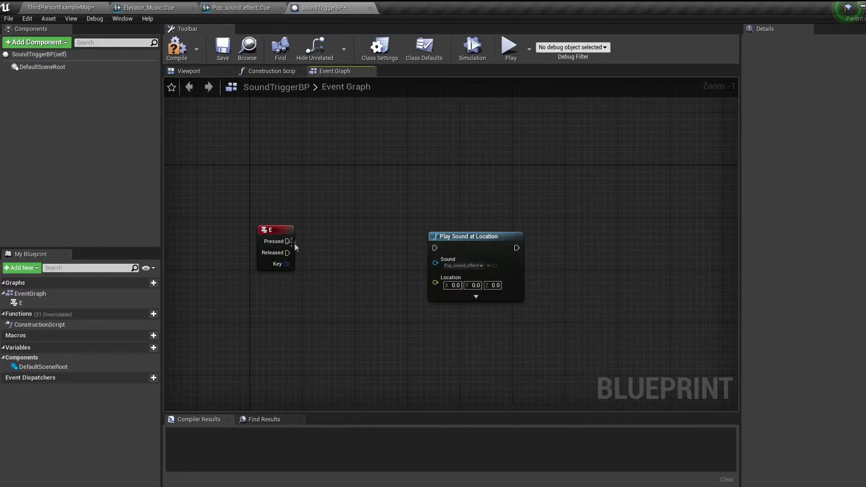
click(476, 297)
drag(493, 238, 491, 233)
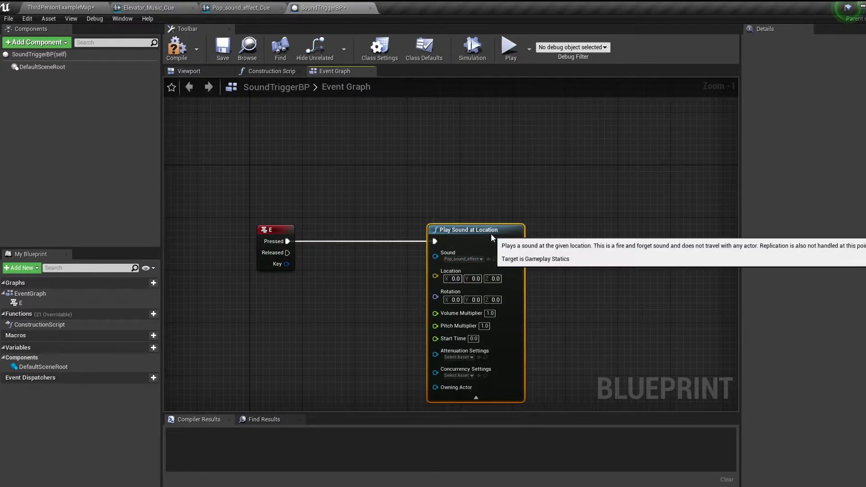
- Add a GetActorLocation node, connect its return value to the Location input of Play Sound at Location, and compile the Blueprint
right_drag(346, 310, 406, 277)
right_click(357, 279)
text(getac)
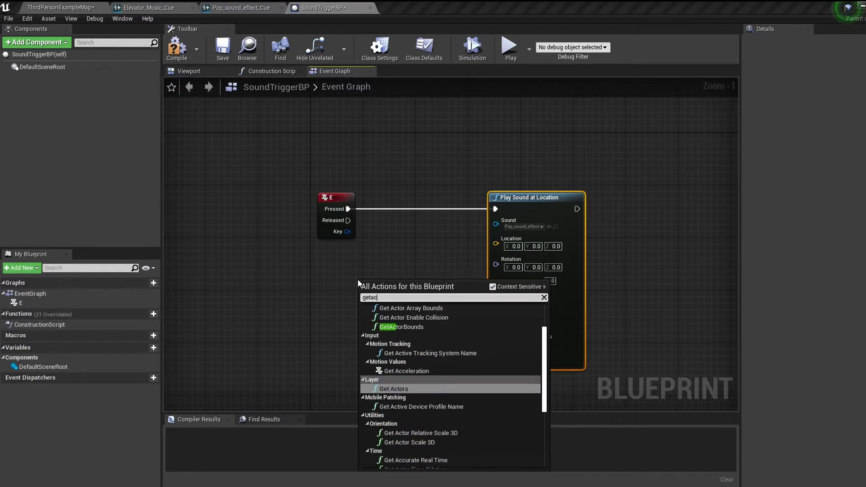
text(torloc)
key(Return)
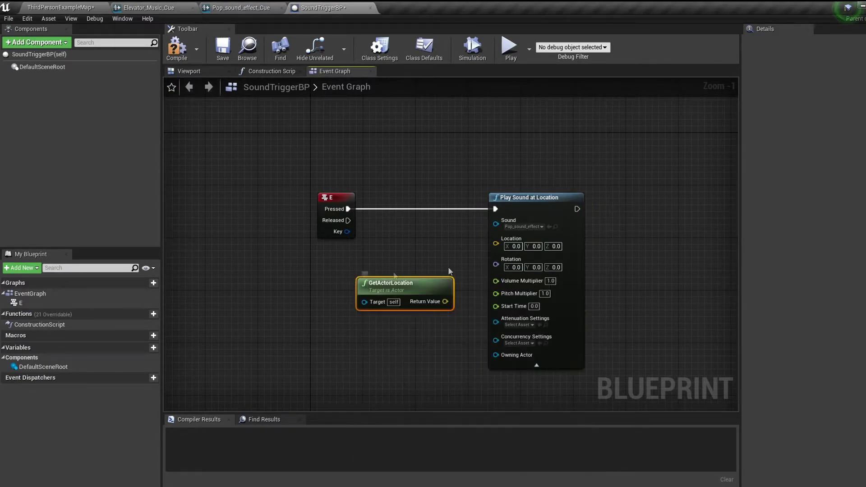
drag(439, 307, 495, 244)
drag(383, 246, 383, 273)
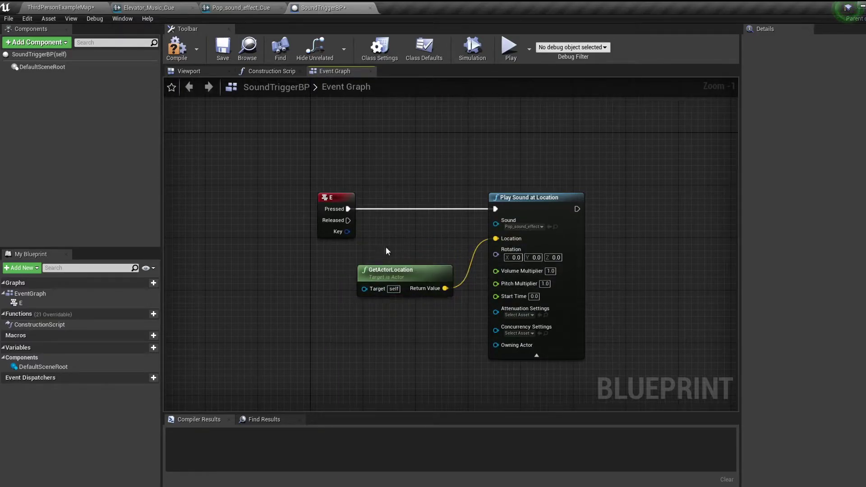
drag(292, 169, 283, 172)
click(177, 46)
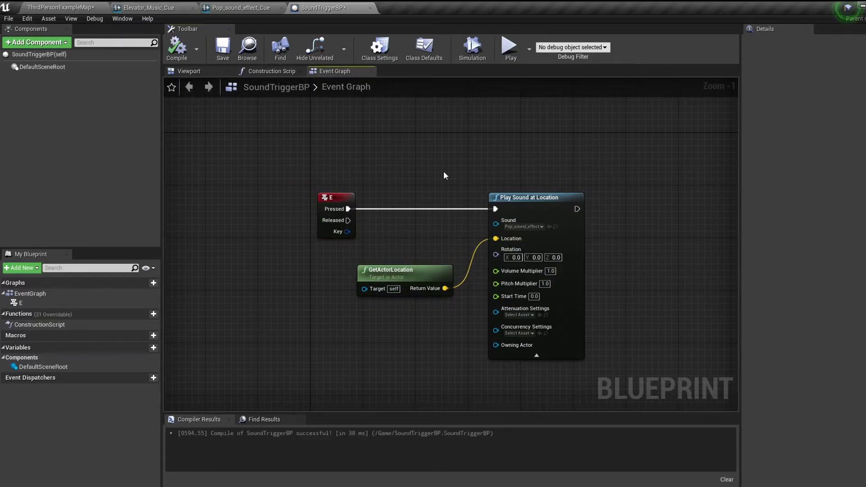
right_drag(381, 154, 360, 148)
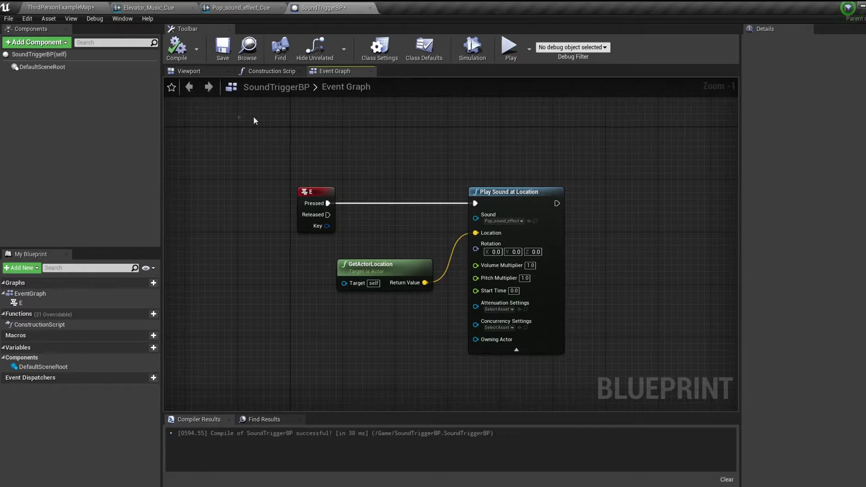
- Open the ThirdPersonRun animation from the Mannequin Animations folder and pause its preview playback
click(60, 7)
double_click(51, 411)
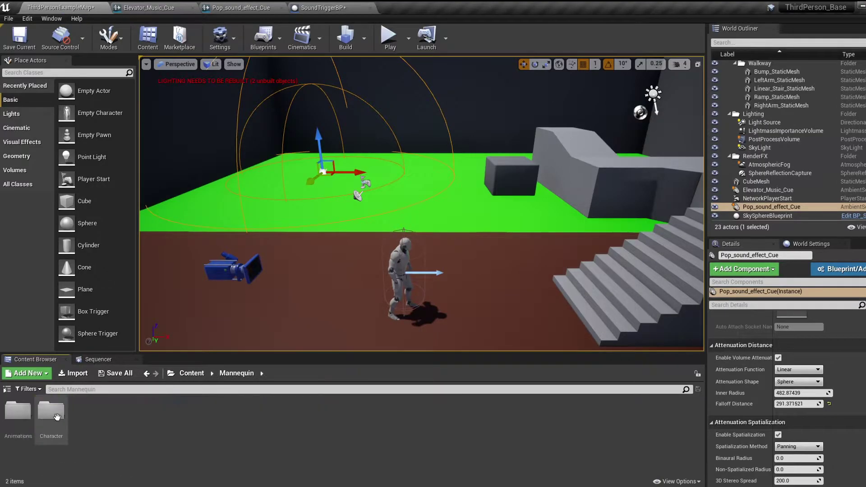
double_click(18, 411)
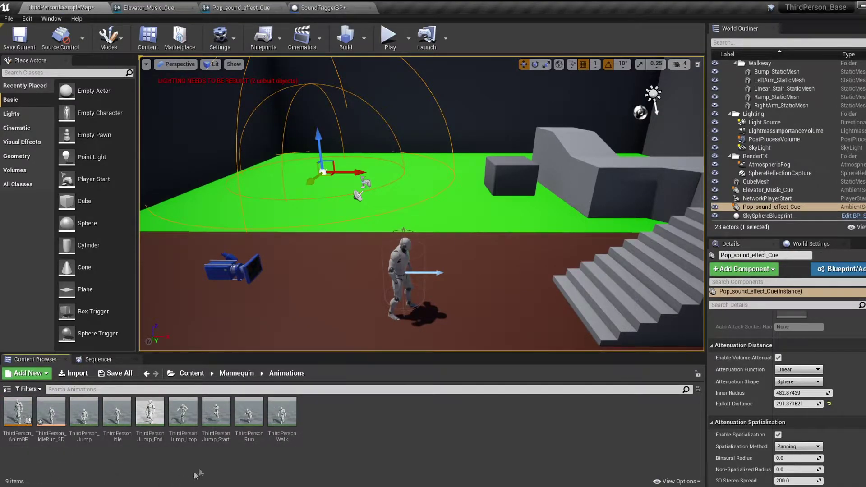
double_click(249, 411)
drag(369, 277, 487, 268)
click(239, 481)
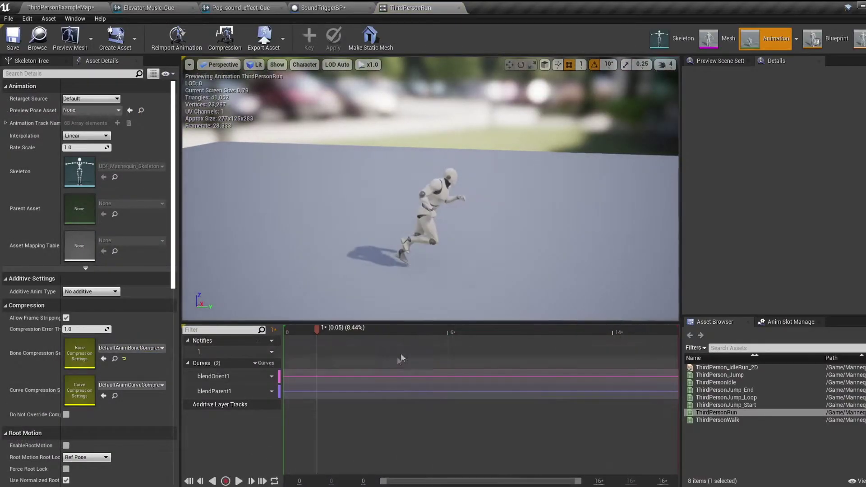
- Add a Play Sound notify to notify track 1 at about 0.23 seconds, where the running foot is planted
drag(307, 332, 436, 333)
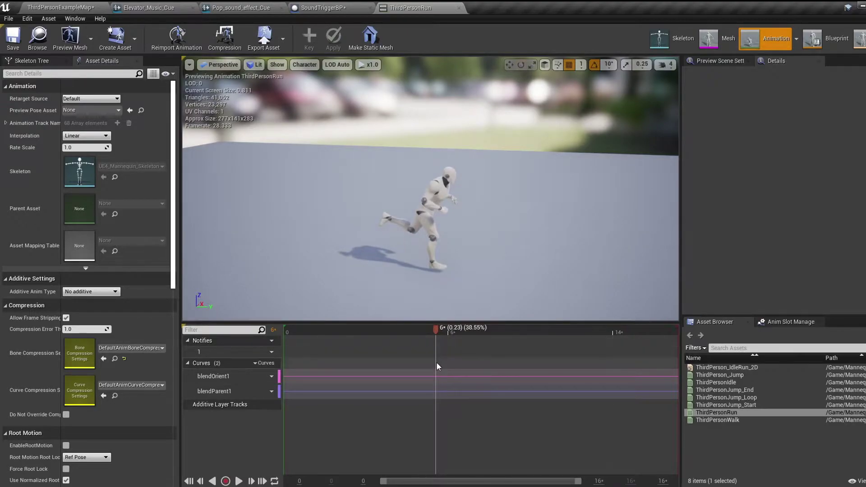
right_click(436, 352)
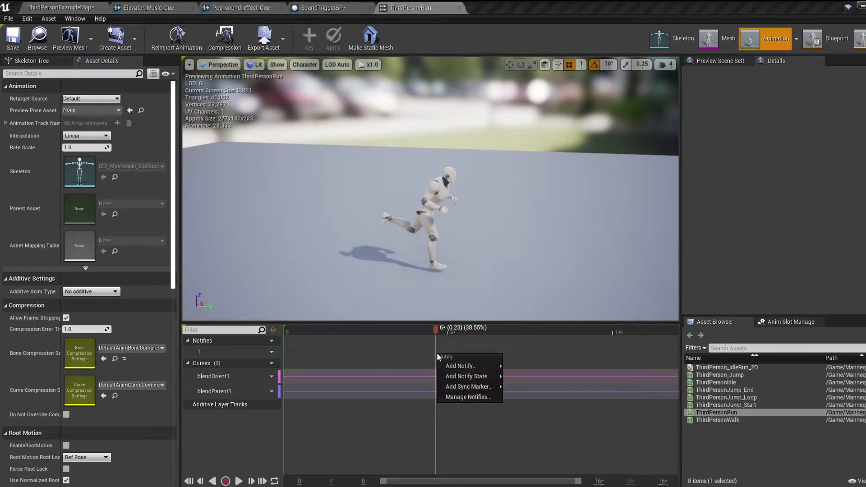
mouse_move(460, 365)
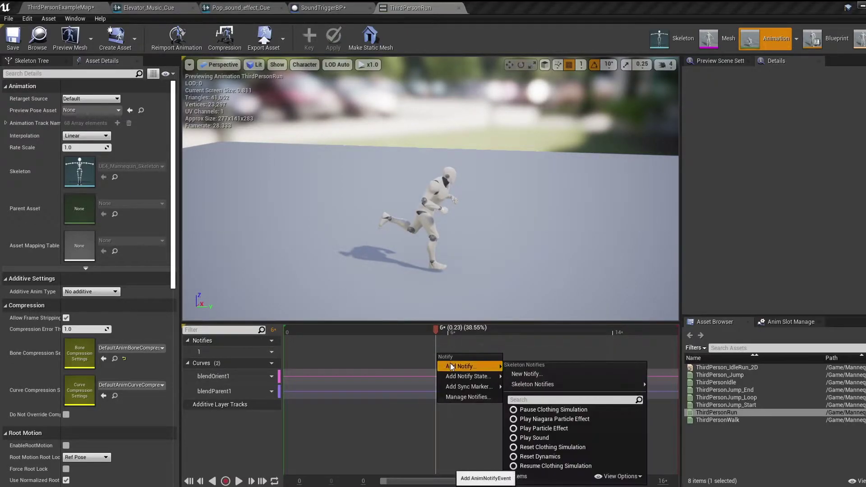
click(534, 437)
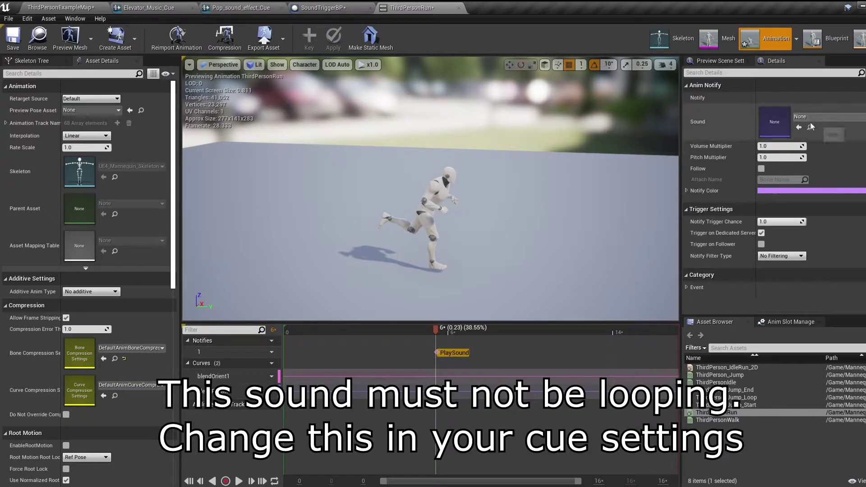
- Assign Pop_sound_effect_Cue as the sound of the new animation notify and save the animation
click(821, 118)
text(pop)
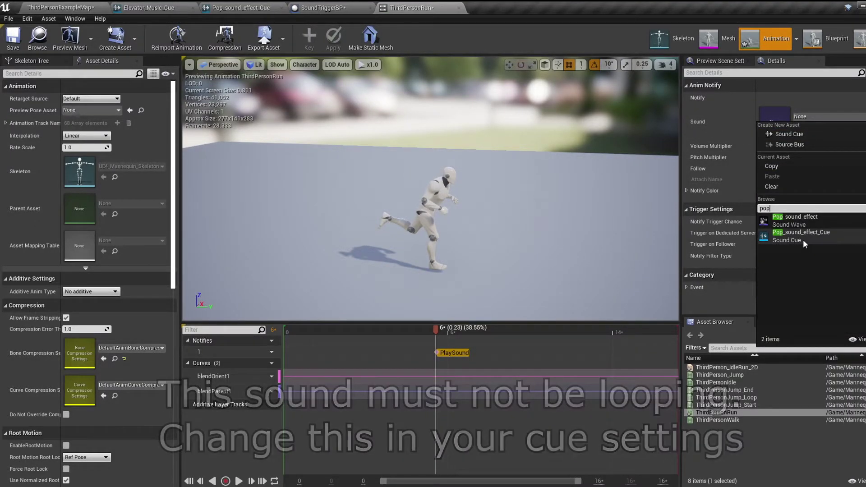
click(802, 239)
click(803, 239)
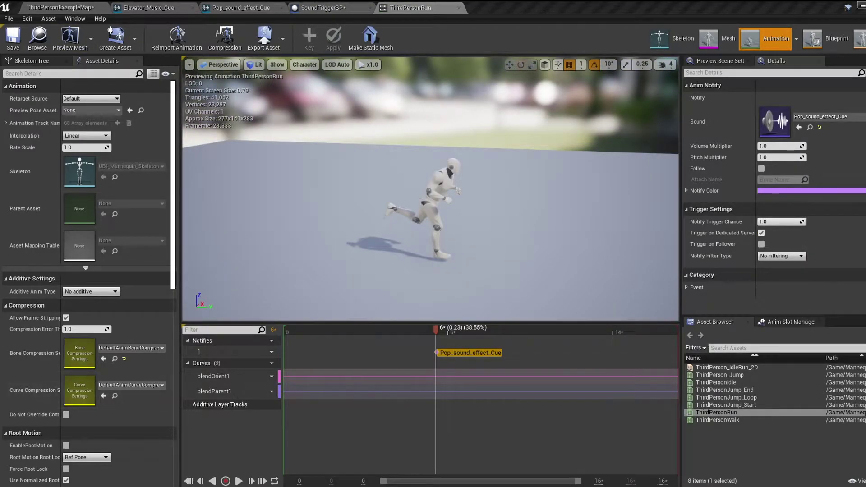
right_drag(341, 236, 352, 243)
key(w)
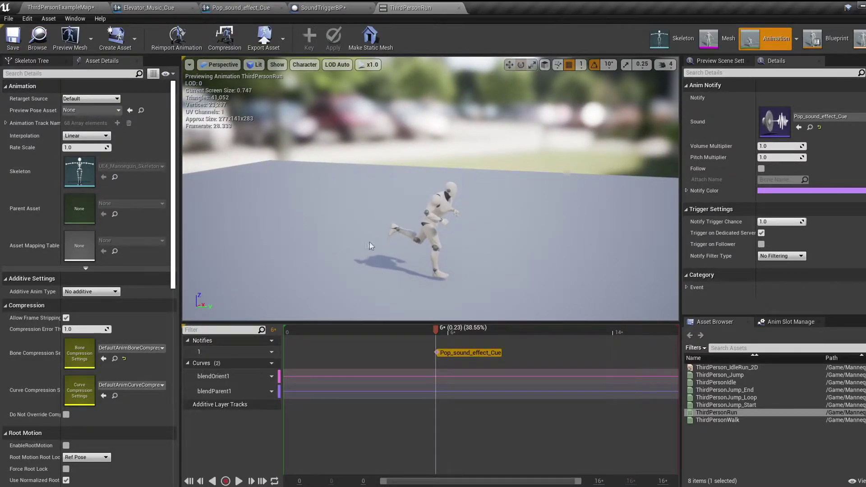
- Open the Project Settings from the level editor and search them for "physical"
click(78, 9)
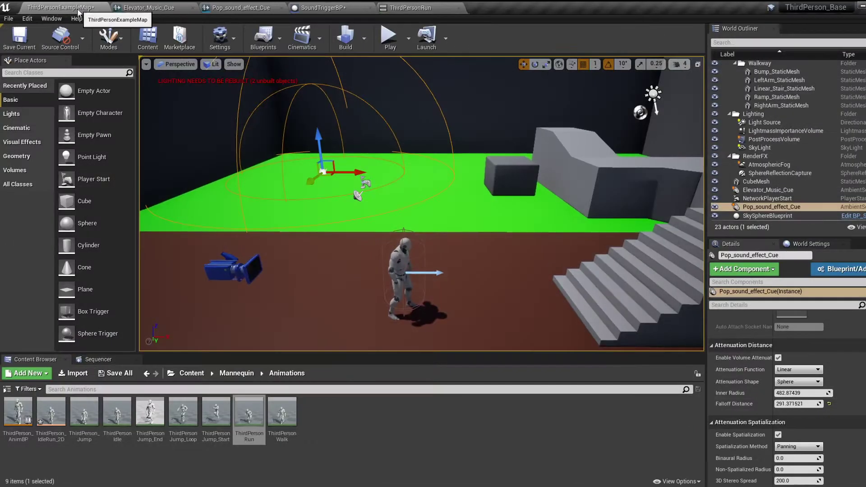
click(31, 20)
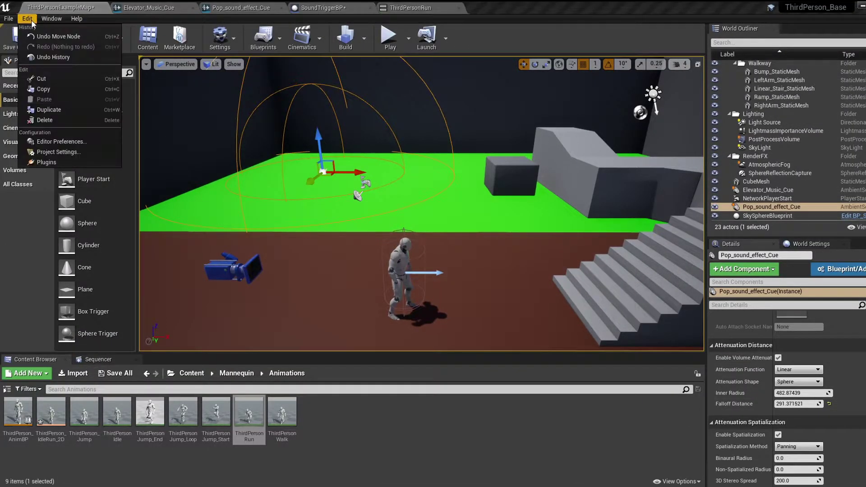
click(63, 164)
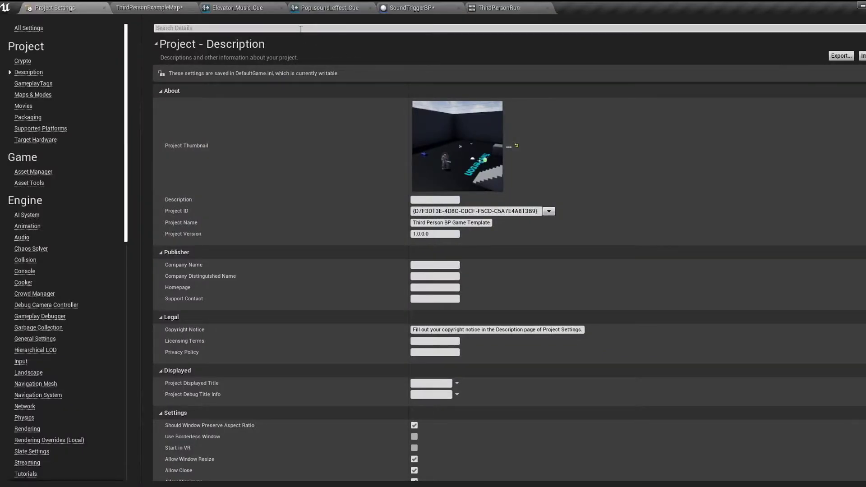
click(300, 28)
text(physical)
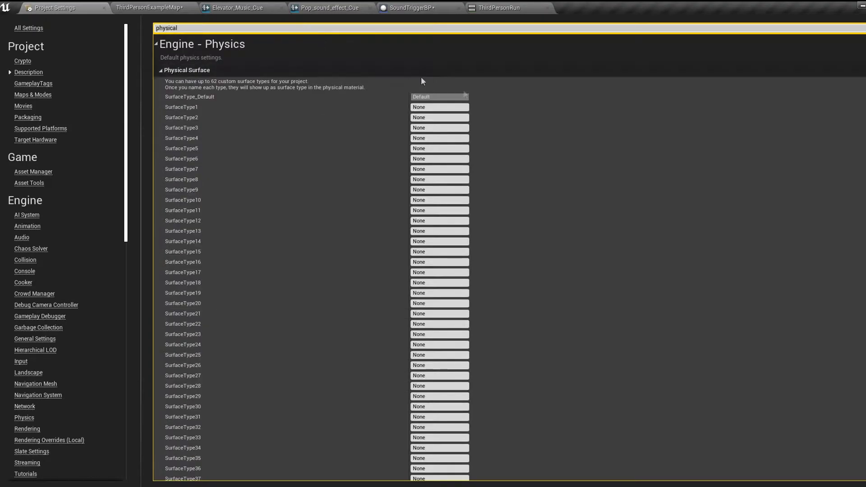
- Name physical surface SurfaceType1 Wood and SurfaceType2 Grass, and close the Project Settings
click(430, 107)
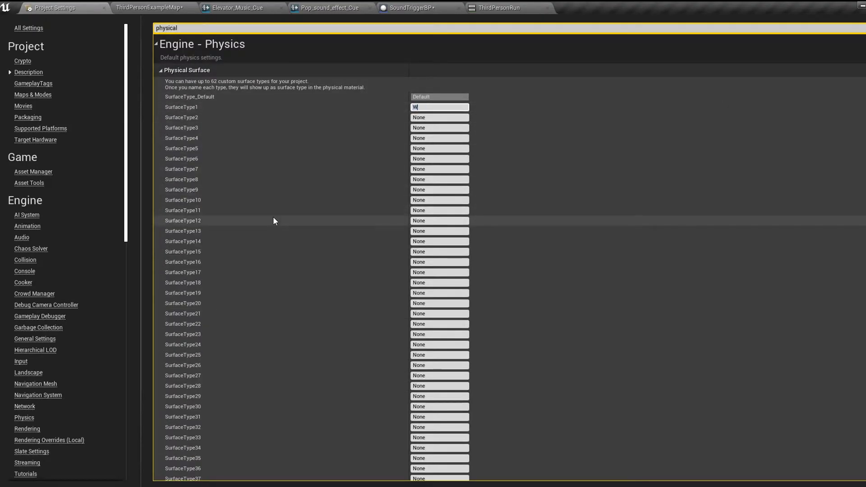
key(Return)
click(431, 118)
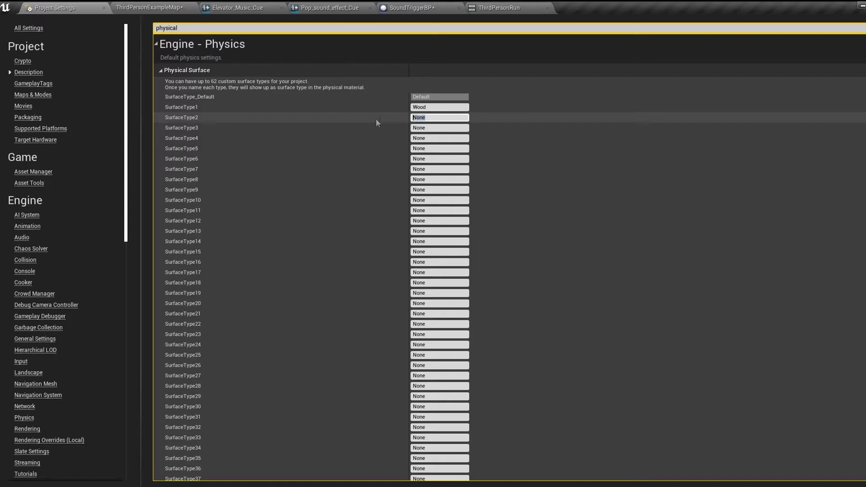
text(Grass)
key(Return)
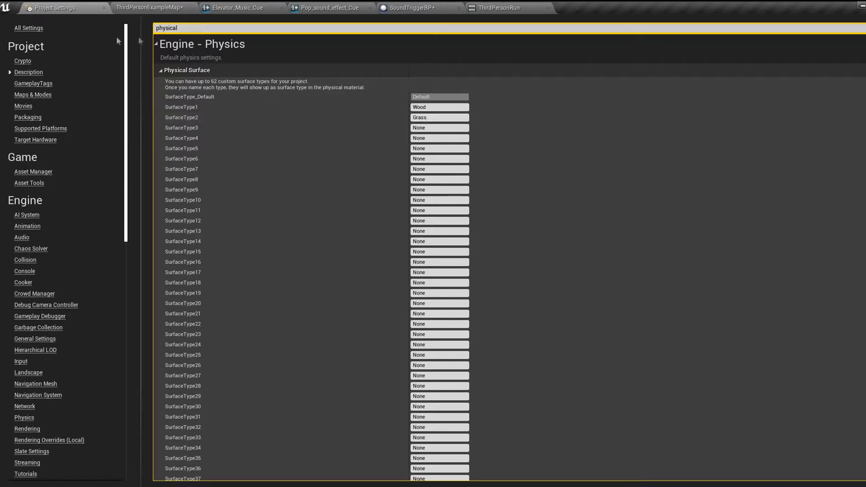
click(104, 9)
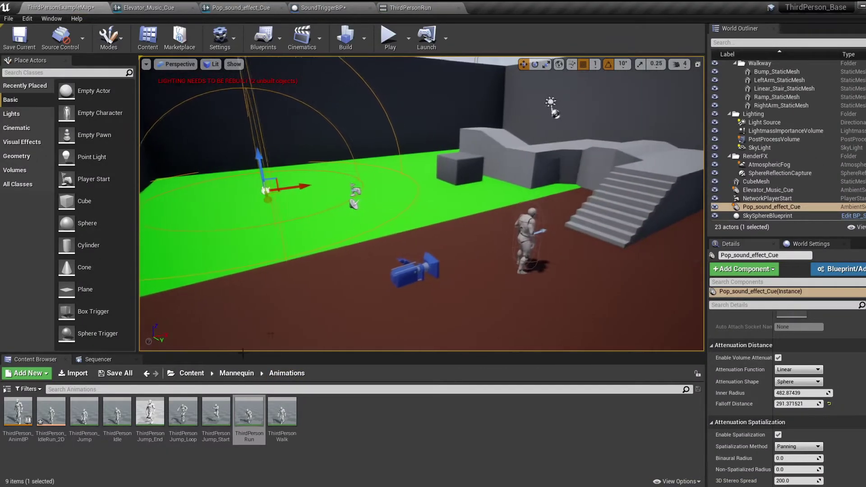
- Create a physical material of class PhysicalMaterial named WoodPhysical in the Content folder
click(192, 373)
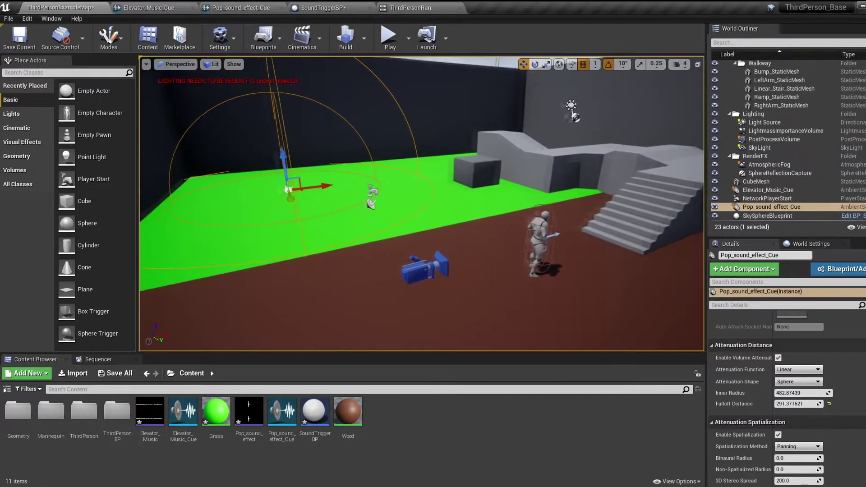
right_click(382, 412)
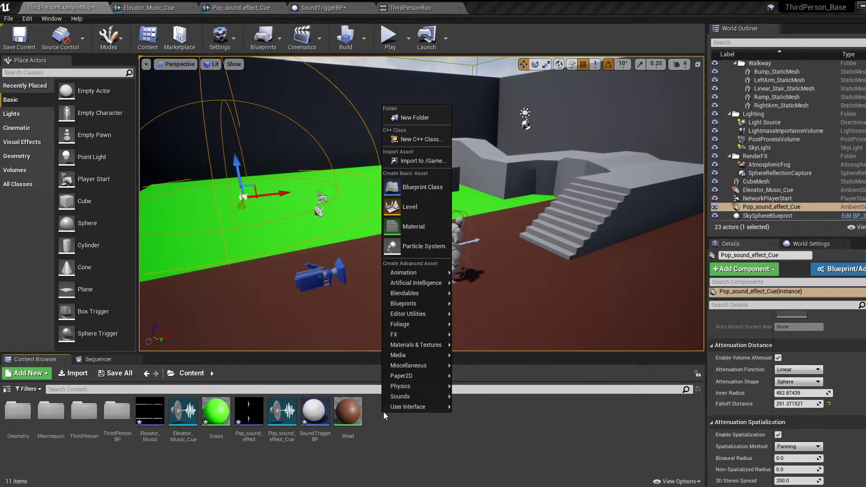
mouse_move(405, 387)
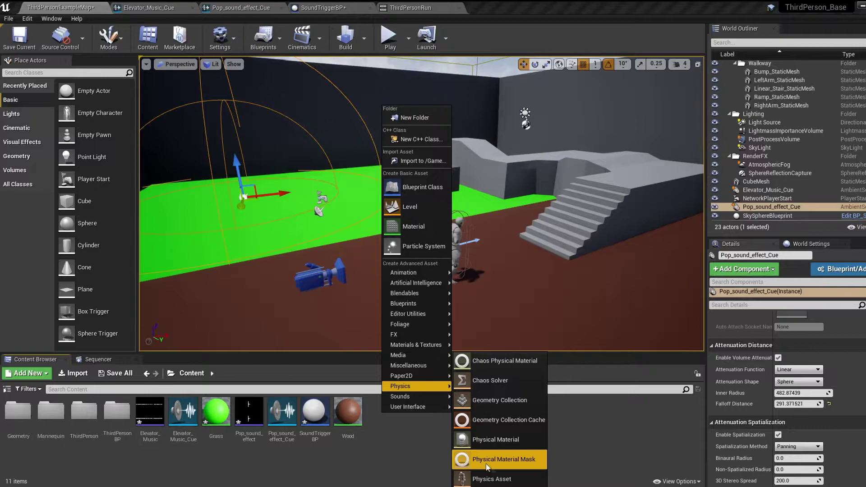
click(500, 440)
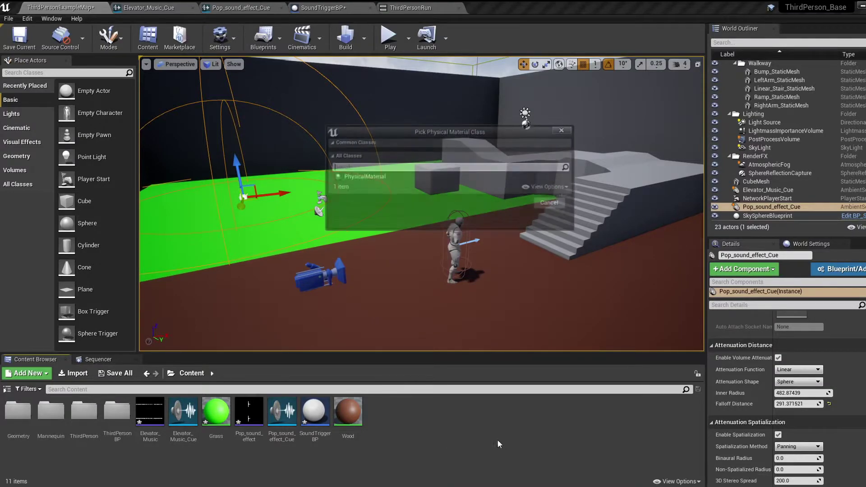
click(363, 177)
click(513, 203)
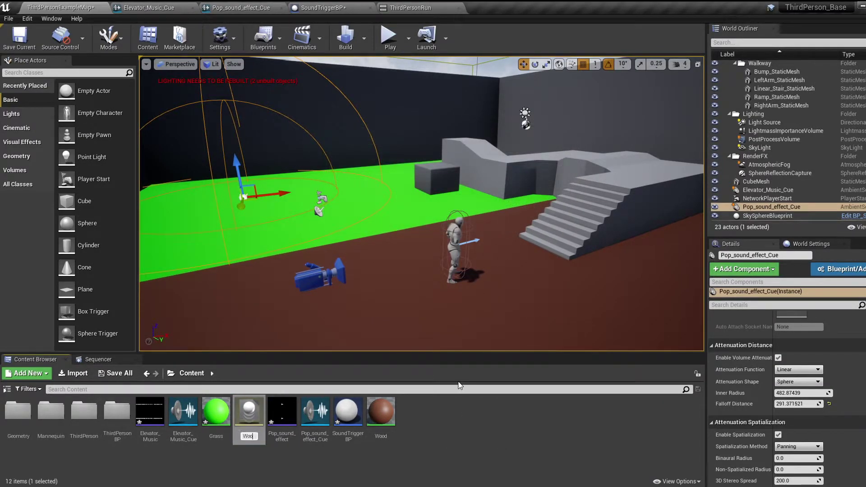
text(WoodPhysical)
key(Return)
- Duplicate the WoodPhysical asset and name the copy GrassPhysical
right_click(381, 413)
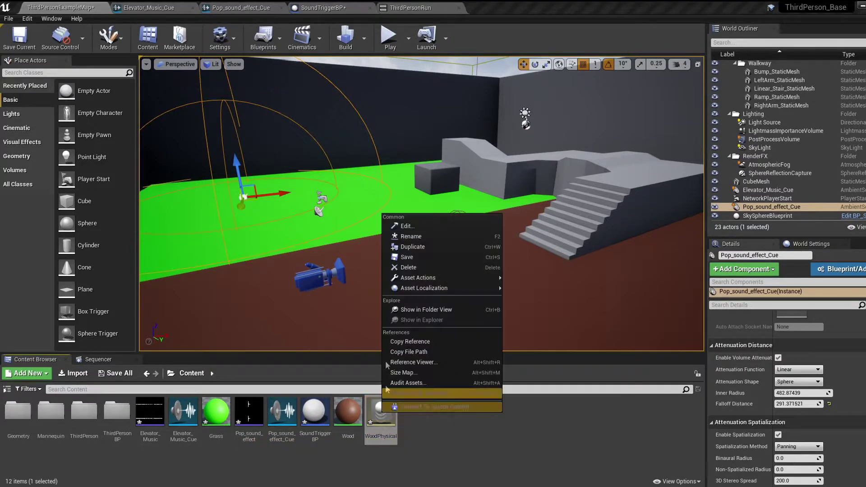
click(413, 248)
text(GrassPhysical)
key(Return)
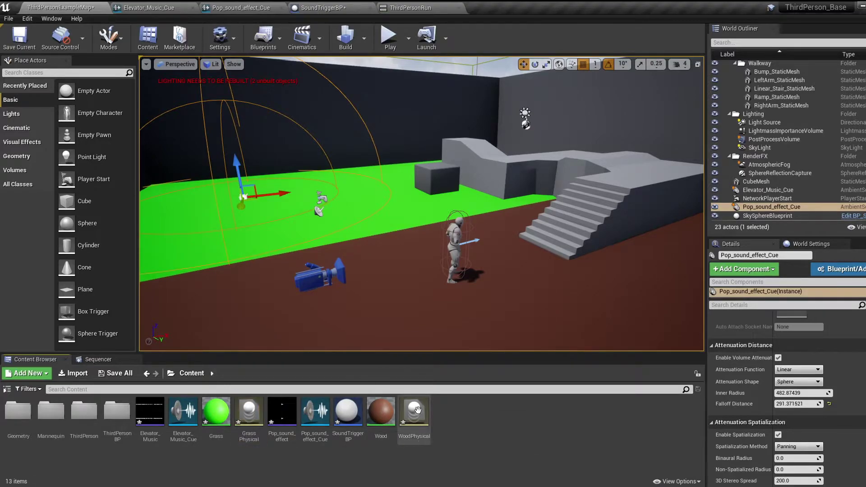
- Set the surface type of WoodPhysical to Wood, save it and return to the level editor
double_click(403, 435)
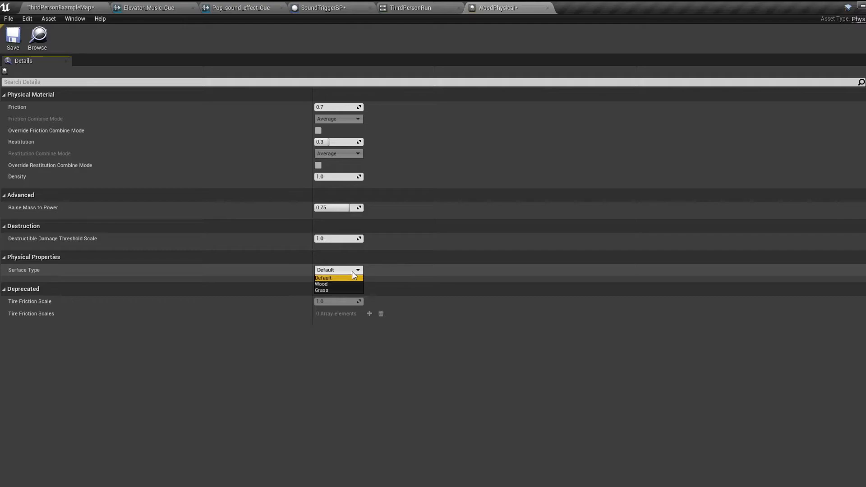
click(331, 283)
click(13, 36)
click(40, 8)
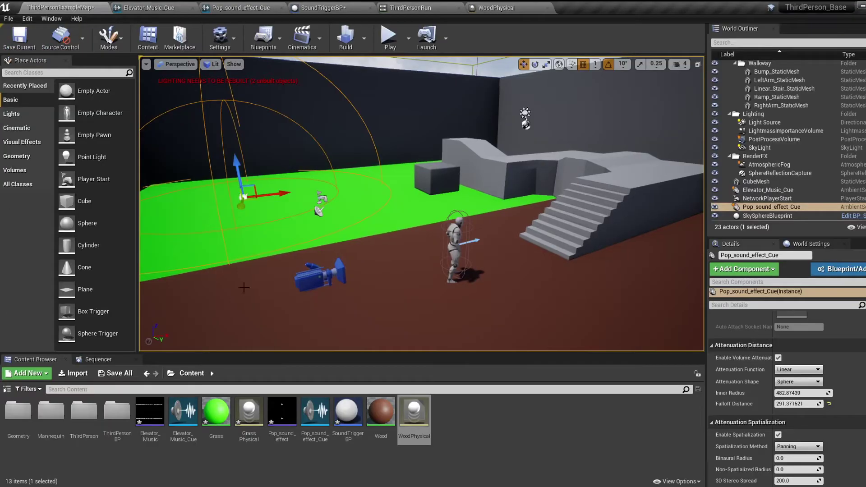
- Set the surface type of GrassPhysical to Grass, save it and return to the level editor
double_click(251, 414)
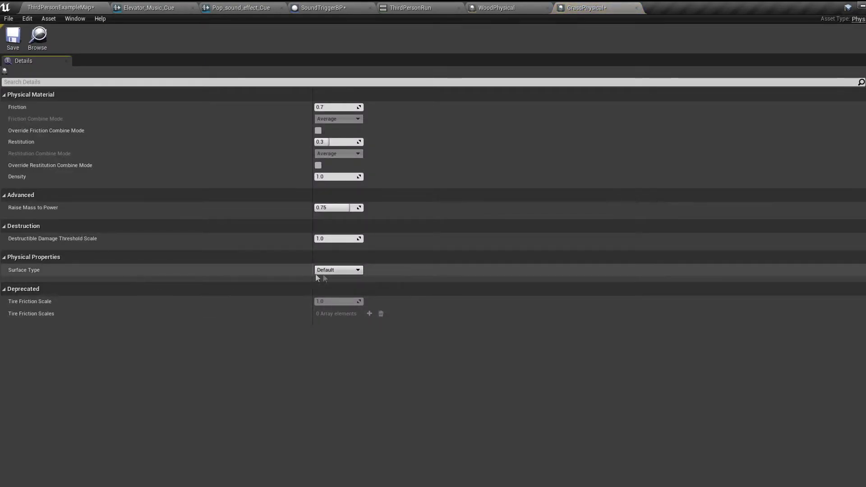
click(336, 269)
click(331, 290)
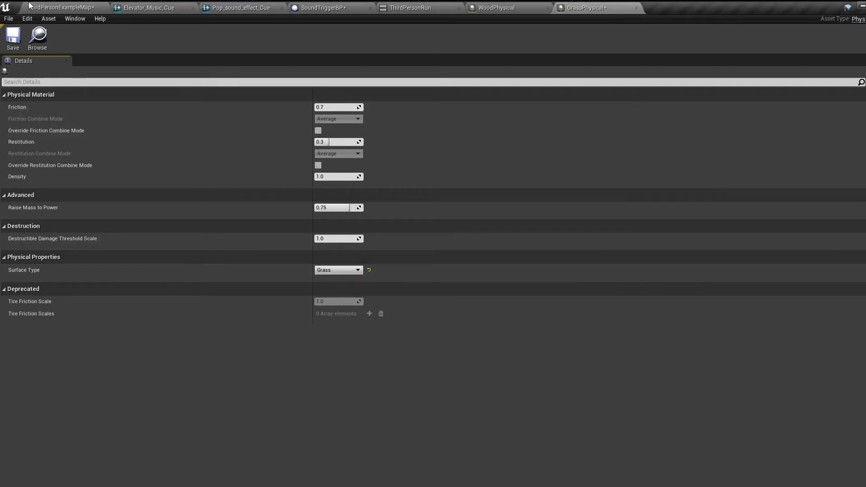
click(53, 6)
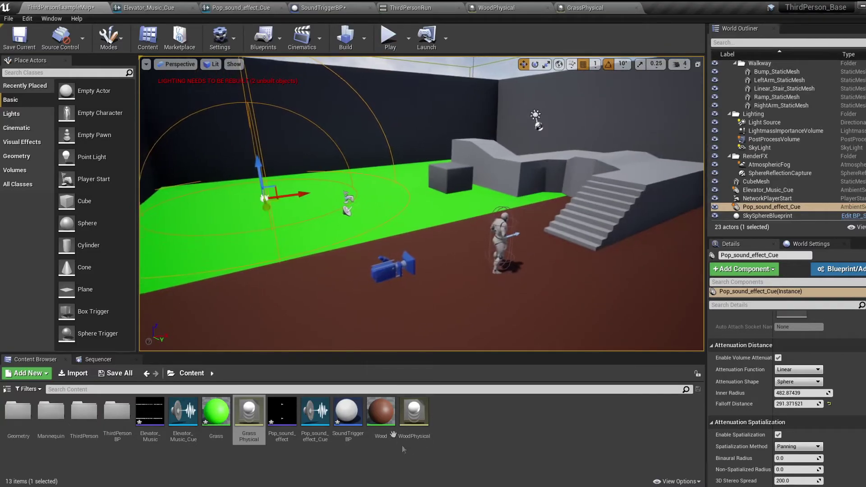
- Assign WoodPhysical as the physical material of the Wood material and save the material
click(381, 410)
click(216, 411)
click(390, 411)
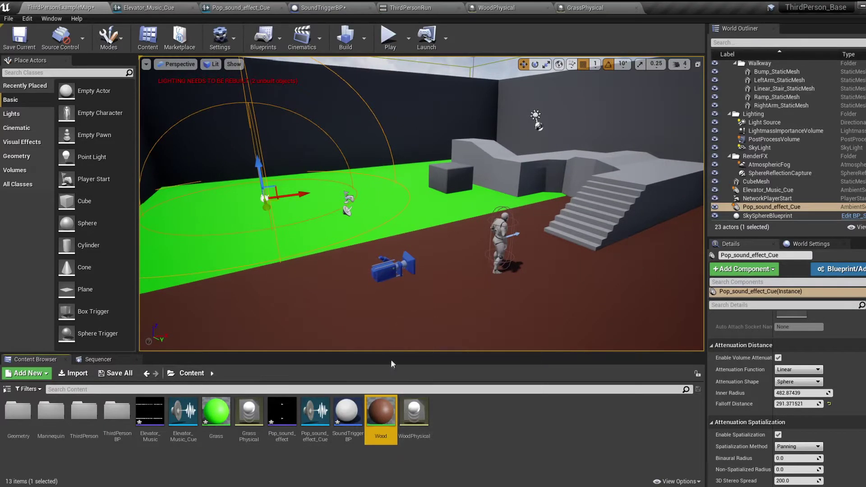
double_click(381, 411)
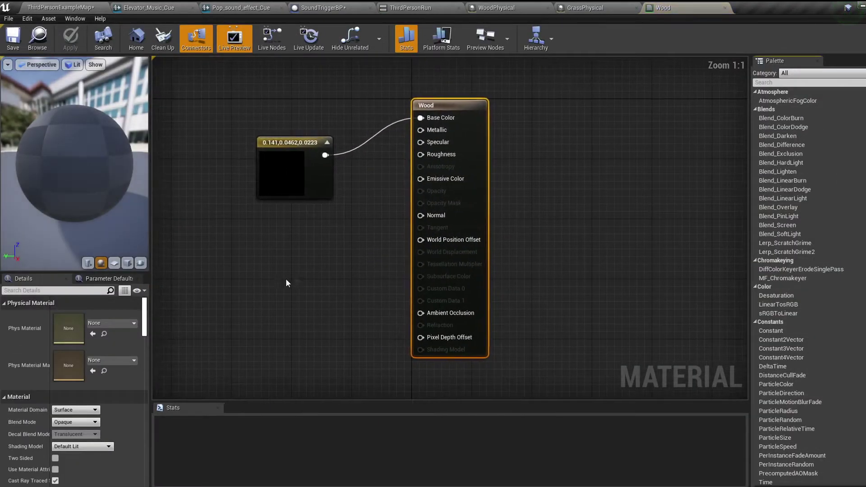
click(133, 323)
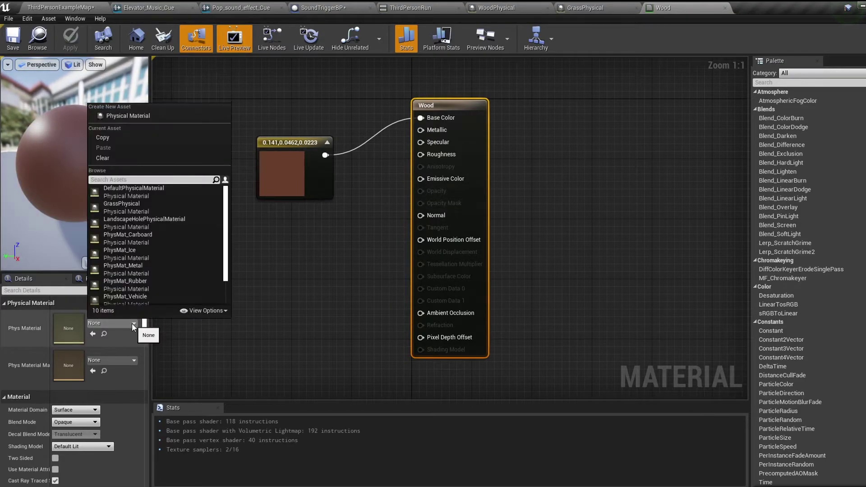
text(wood)
click(135, 195)
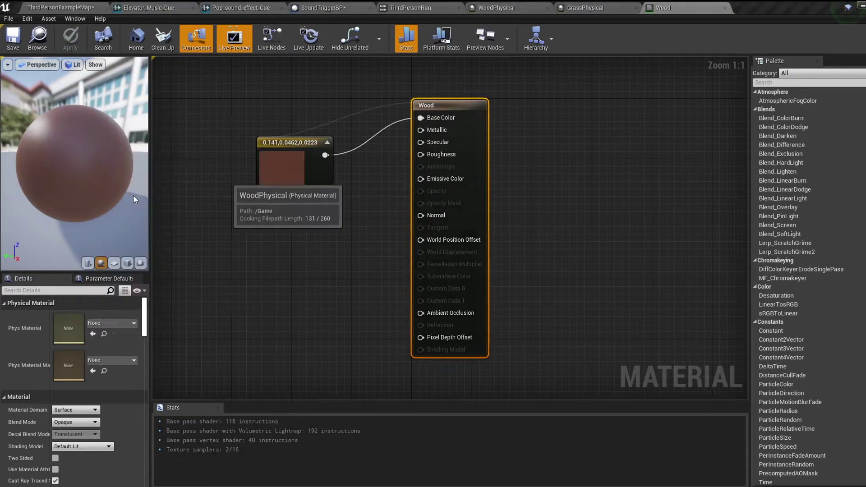
click(13, 38)
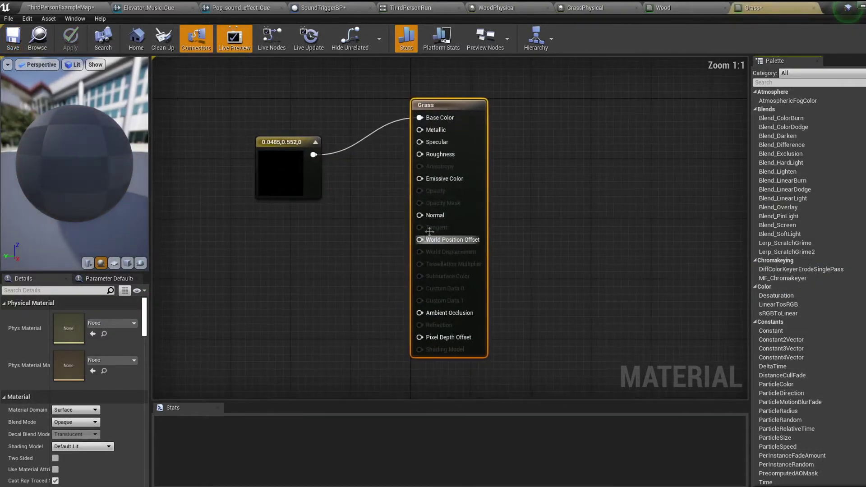
- Assign GrassPhysical as the Grass material's physical material, and apply the Grass and Wood materials to their floor areas in the level
click(118, 323)
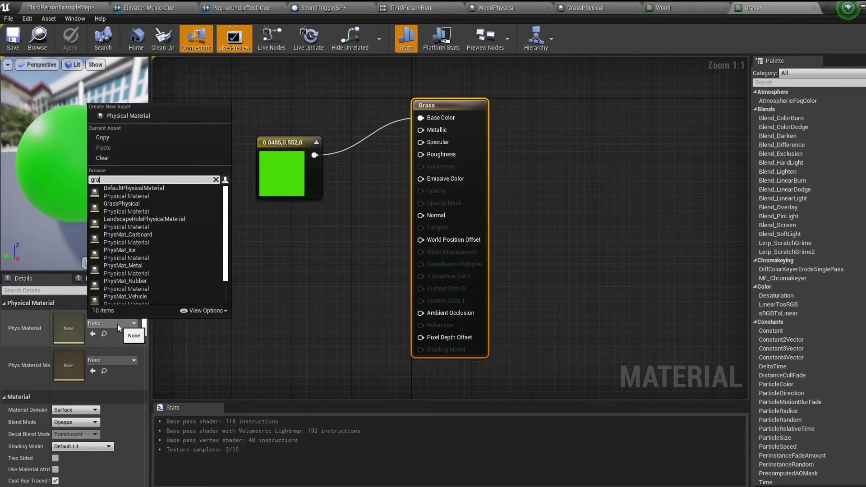
text(gra)
click(133, 189)
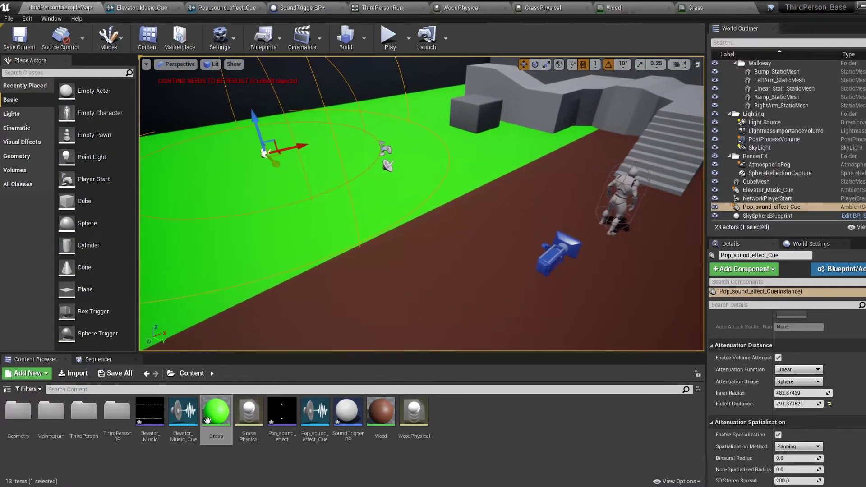
drag(216, 411, 303, 206)
drag(380, 410, 493, 251)
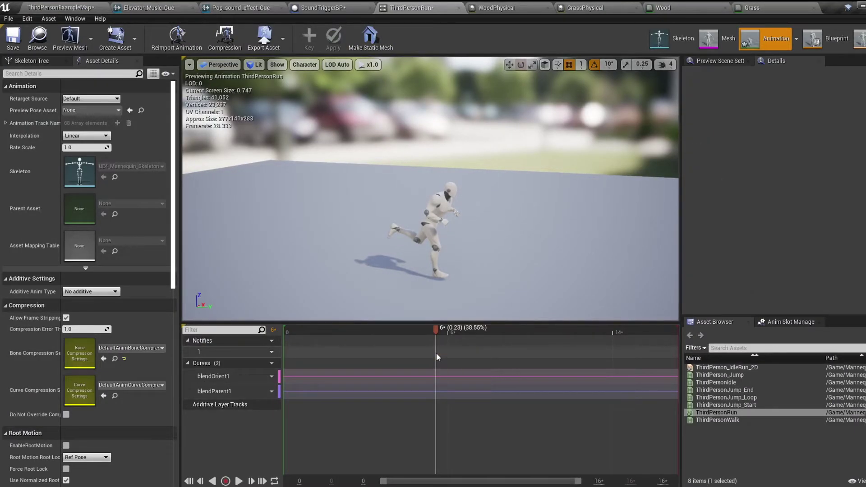
- Add a new notify named Footstep to notify track 1 of ThirdPersonRun at about 0.23 seconds
right_click(435, 350)
mouse_move(465, 364)
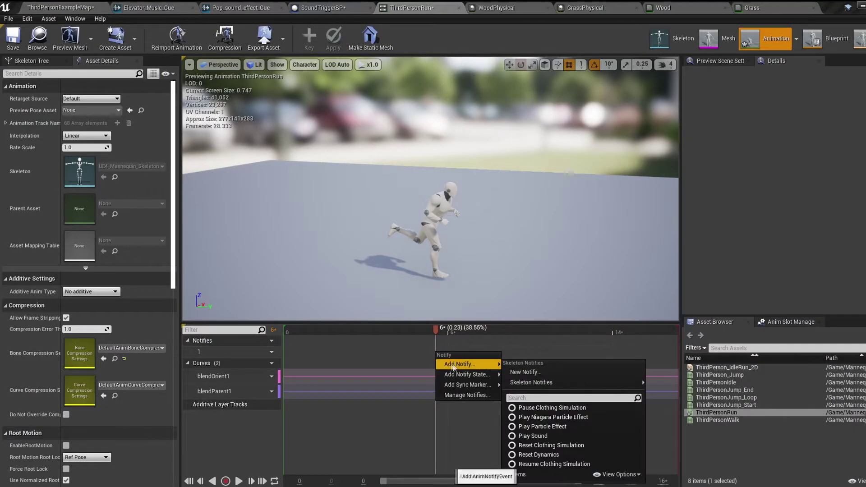
click(533, 373)
text(Footste)
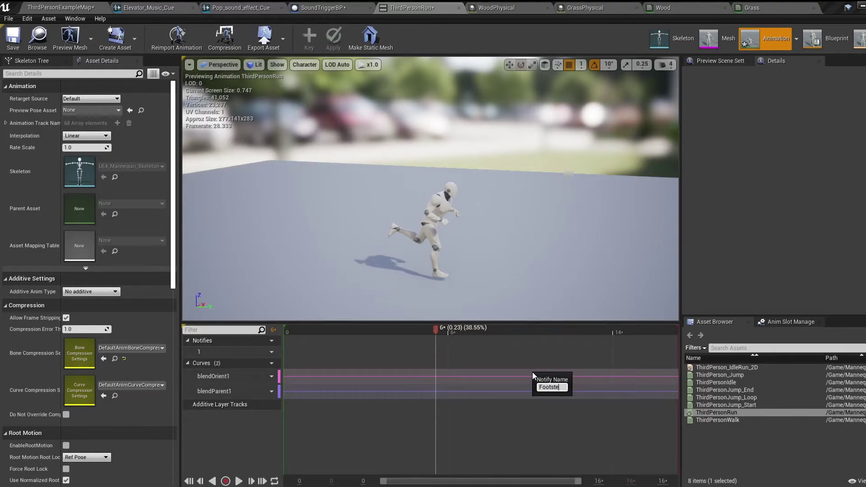
text(p)
key(Return)
- Add the existing footstep skeleton notify at about 0.56 seconds, where the other foot lands, and save the animation
click(462, 329)
drag(462, 329, 630, 330)
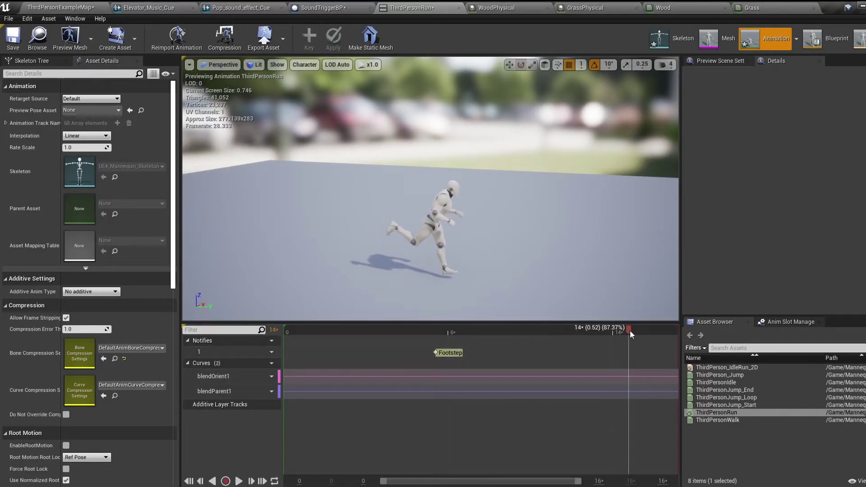
right_click(653, 351)
mouse_move(677, 364)
mouse_move(758, 388)
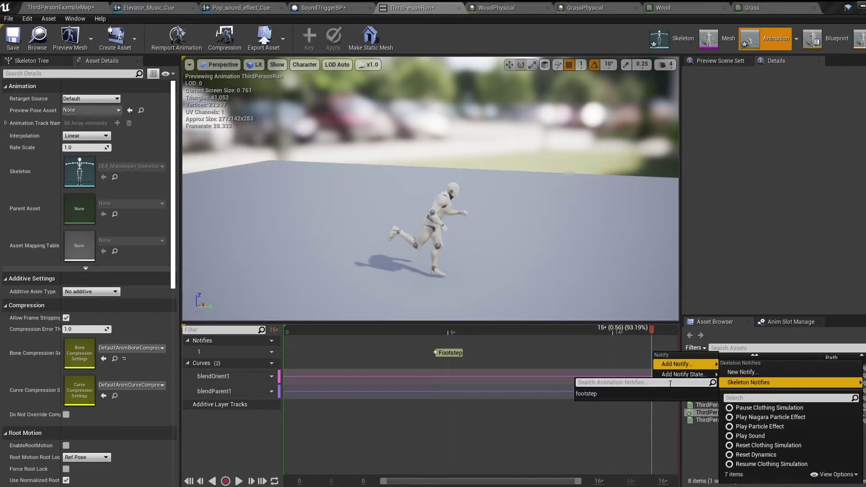
click(652, 394)
click(13, 39)
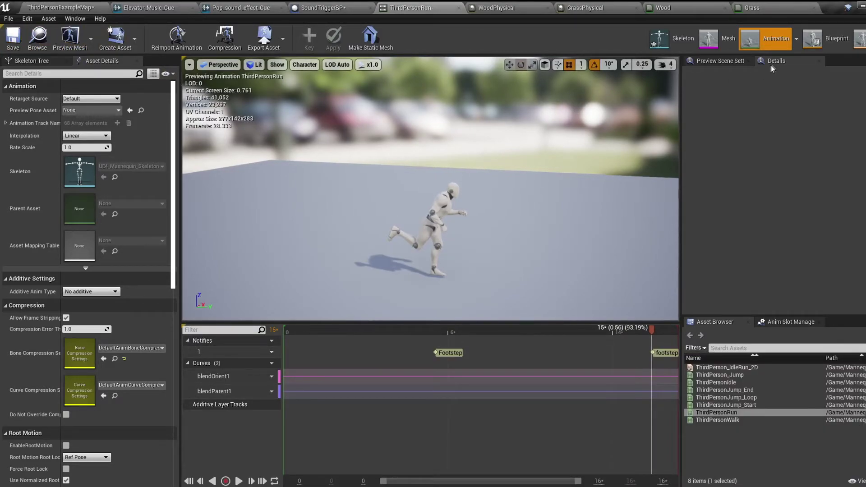
- Add an AnimNotify_footstep event to the Event Graph of ThirdPerson_AnimBP, placed in free space below the existing nodes
click(833, 40)
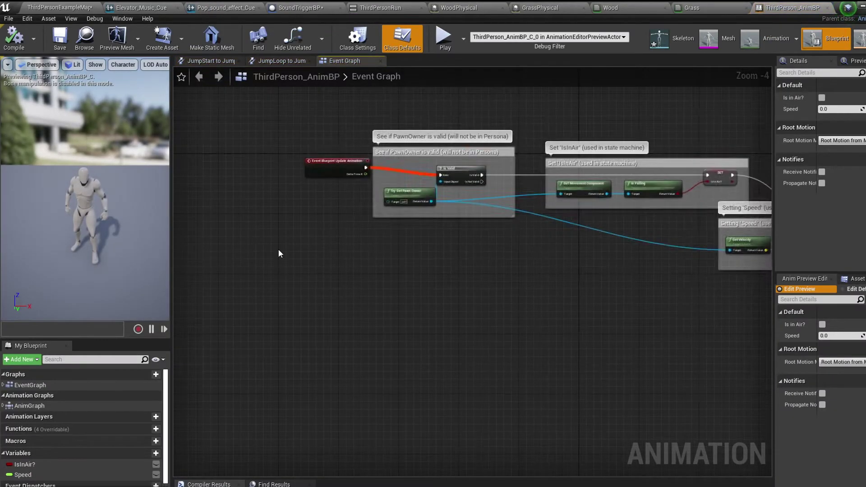
right_click(349, 283)
text(footstep)
key(Return)
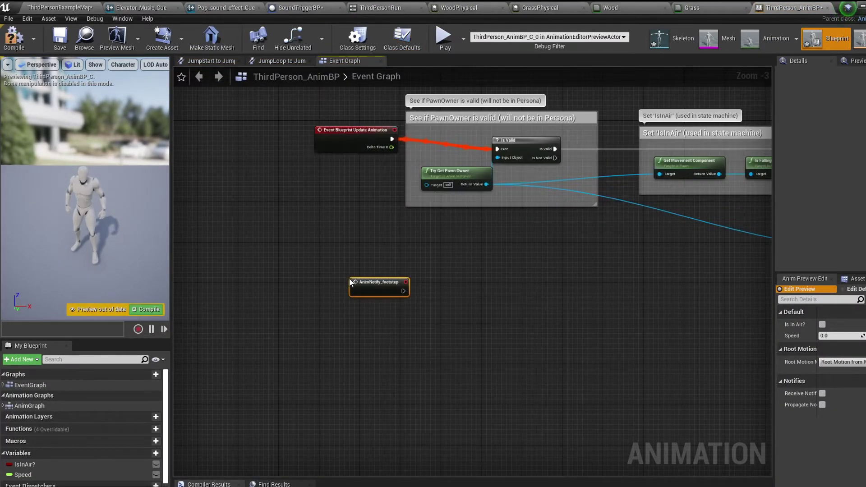
right_drag(400, 292, 352, 270)
drag(335, 269, 305, 295)
- Add a LineTraceByChannel node beside the AnimNotify_footstep event
right_click(373, 289)
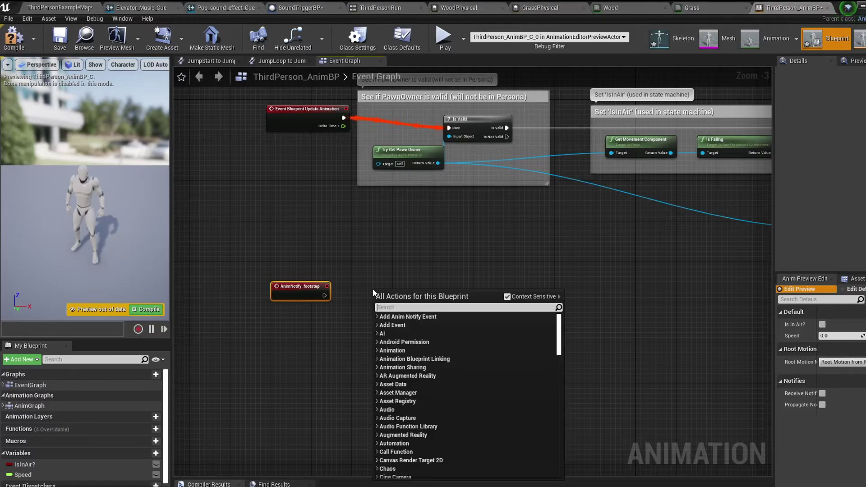
text(linetraceby)
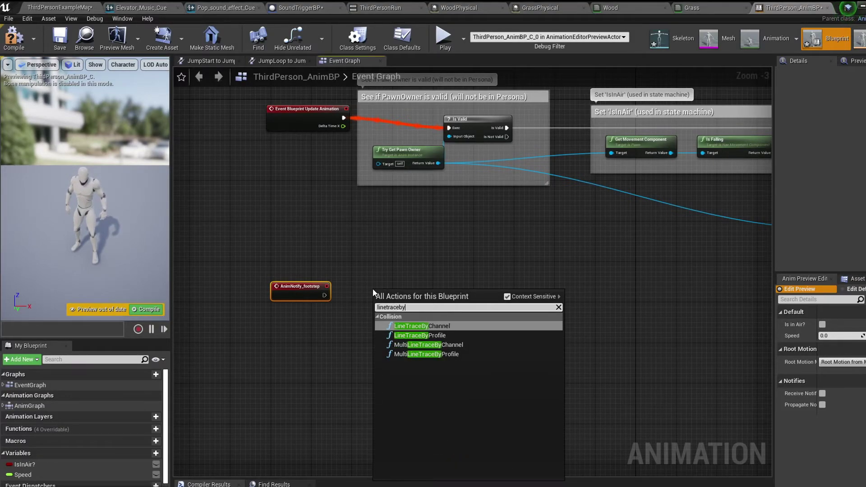
key(Return)
- Add a GetActorLocation node targeting the return value of Try Get Pawn Owner
drag(438, 163, 262, 358)
text(getacotrl)
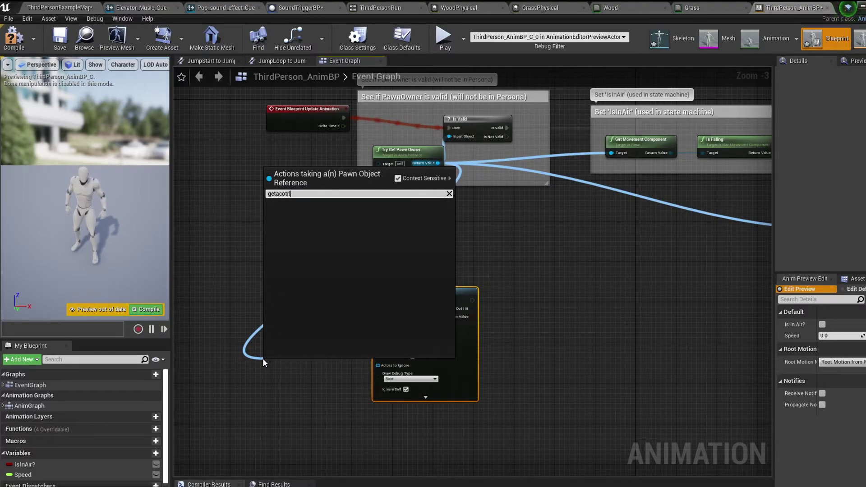
key(BackSpace)
key(BackSpace)
key(BackSpace)
key(BackSpace)
text(torloc)
key(Return)
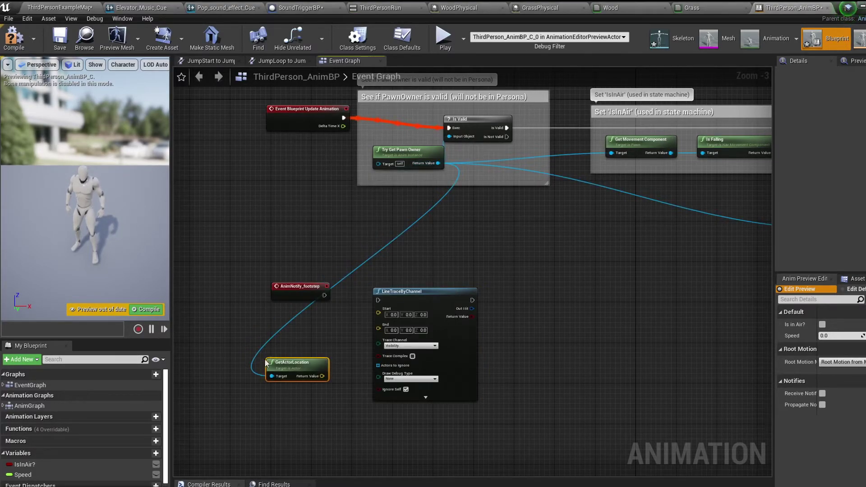
- Subtract a vector with Z 200 from the actor location, wiring the location to the trace's Start and the difference to its End
drag(321, 376, 293, 399)
text(-)
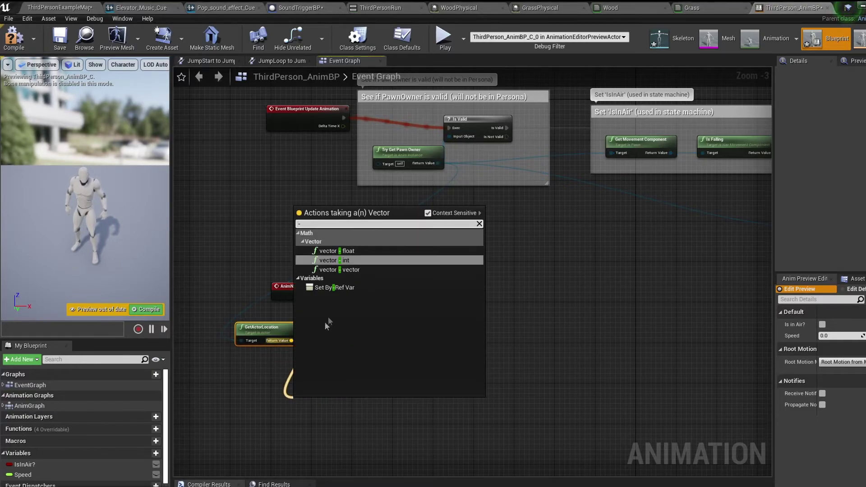
click(354, 270)
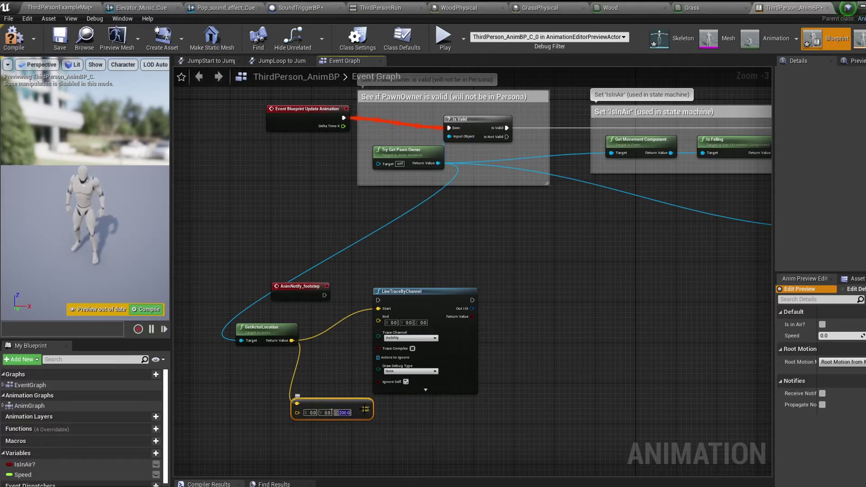
drag(366, 409, 380, 321)
- Connect the AnimNotify_footstep event to the LineTraceByChannel execution input and tidy the subtraction node's position
drag(450, 348, 468, 340)
drag(324, 295, 392, 296)
drag(344, 402, 337, 351)
- Add a Break Hit Result node fed by the line trace's Out Hit output
right_drag(495, 430, 385, 411)
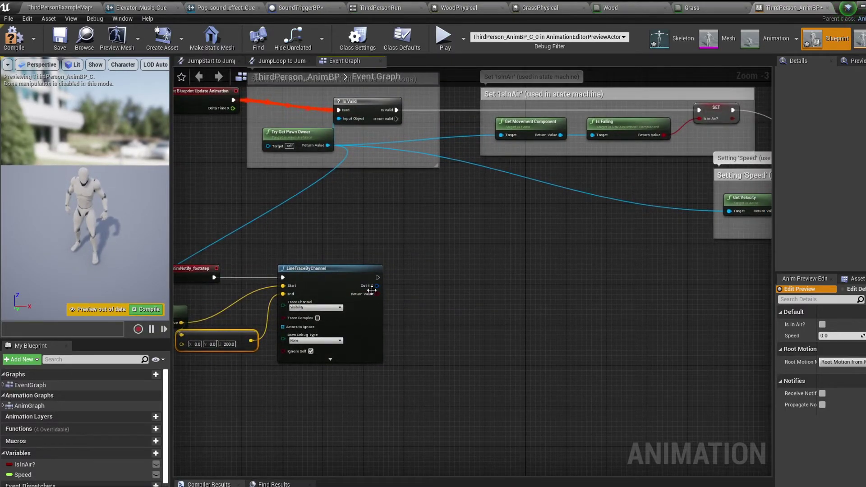
drag(371, 290, 446, 370)
text(break)
key(Return)
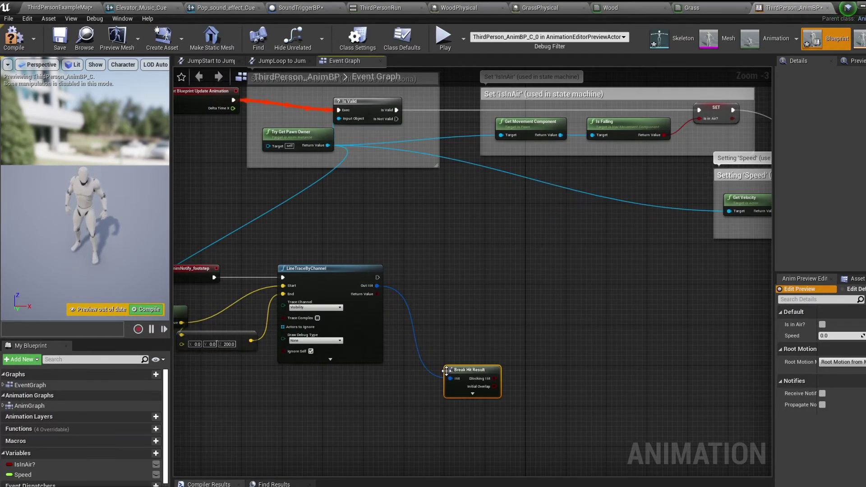
- Add a Get Surface Type node fed by the line trace's Out Hit output and place it above Break Hit Result
scroll(446, 370, up, 3)
right_drag(398, 276, 456, 264)
drag(383, 236, 510, 256)
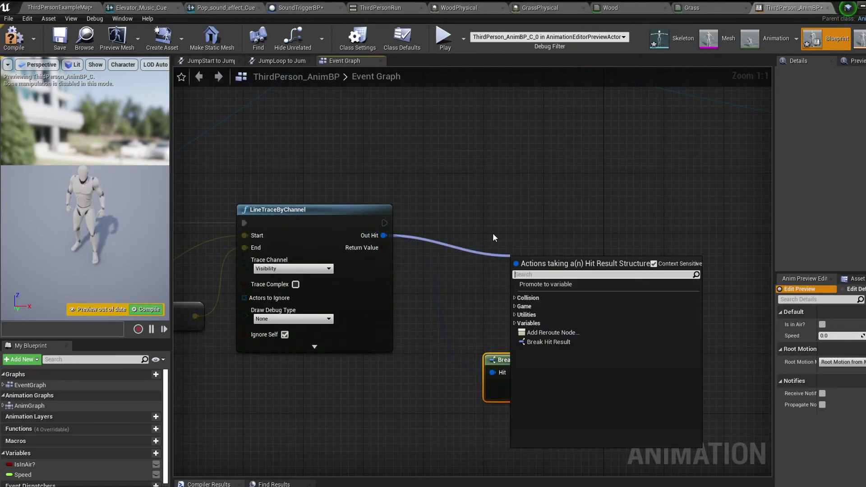
text(surface)
key(Return)
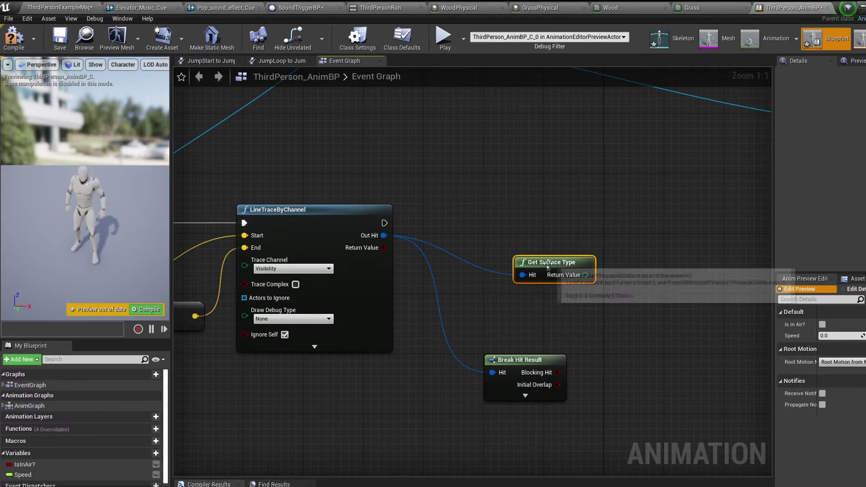
drag(548, 264, 518, 293)
- Add a Switch on EPhysicalSurface node, wiring the surface type to its Selection and the line trace's execution output to its input
right_click(618, 231)
text(swi)
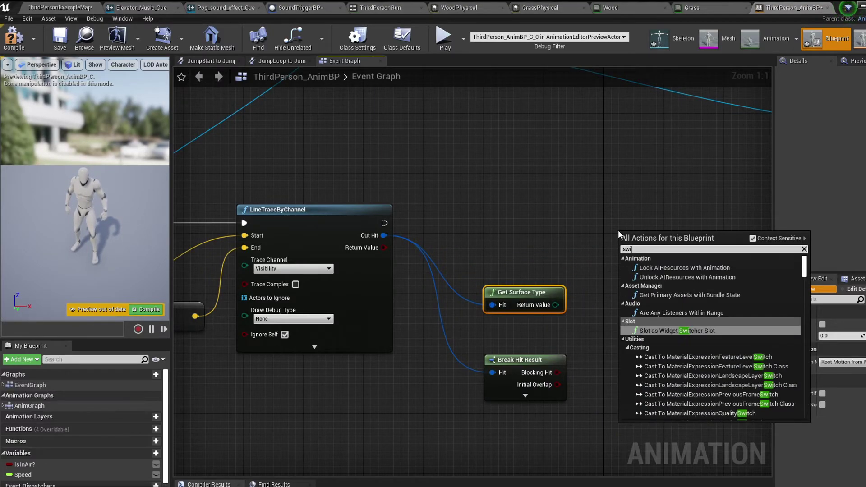
text(tchonephysical)
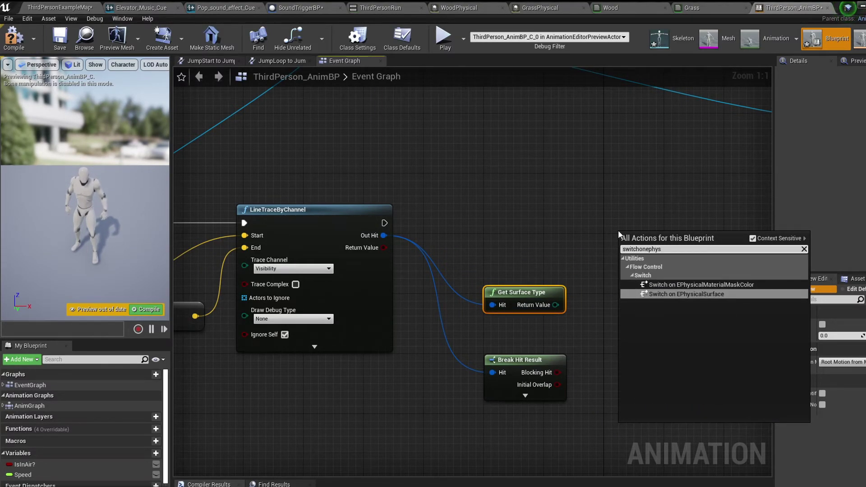
key(Return)
drag(530, 297, 602, 258)
drag(635, 232, 627, 204)
drag(359, 217, 595, 216)
scroll(585, 358, down, 2)
right_drag(585, 358, 483, 291)
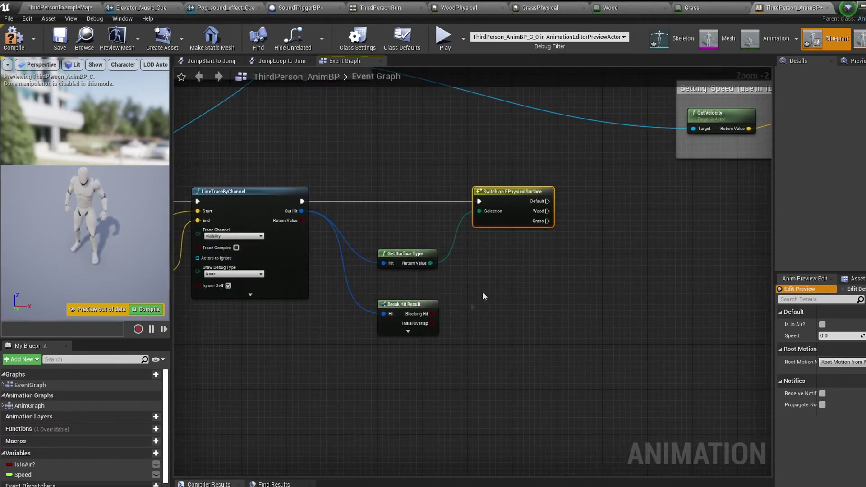
- Add a Play Sound at Location node and run it from the surface switch's Wood output
right_click(575, 240)
text(play sound at)
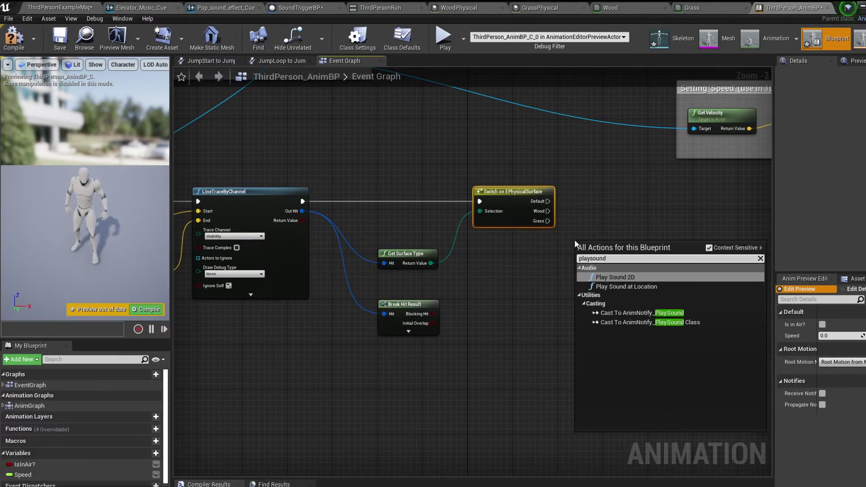
key(Return)
drag(575, 243, 649, 190)
scroll(541, 229, up, 2)
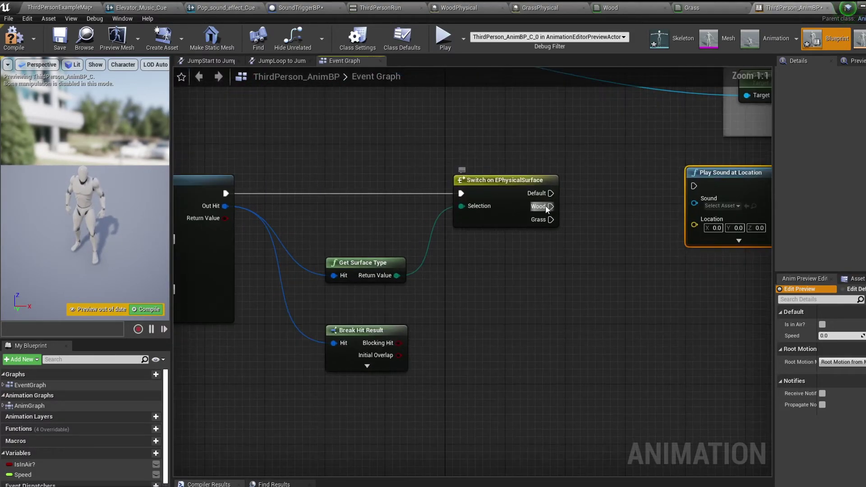
drag(550, 207, 693, 187)
drag(767, 181, 743, 195)
- Duplicate the Play Sound at Location node and run the copy from the switch's Grass output
key(ctrl+c)
key(ctrl+v)
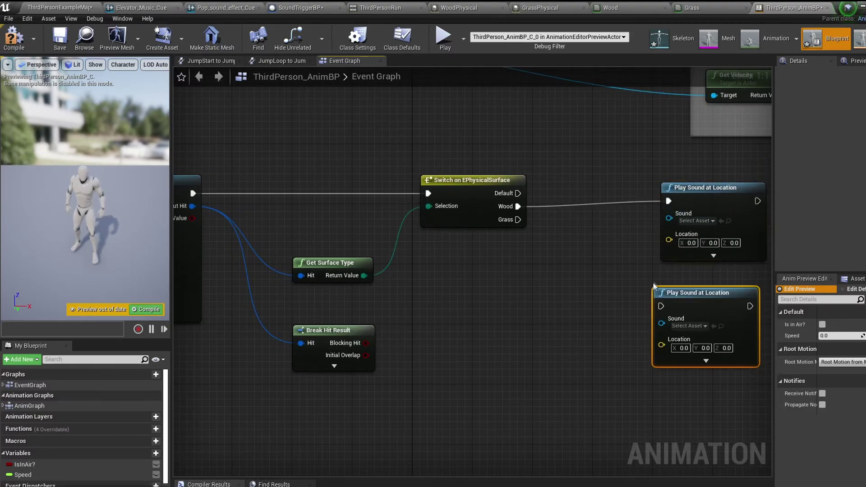
drag(517, 220, 661, 306)
- Expand the Break Hit Result node and wire its Location output to the Location inputs of the Play Sound at Location nodes
right_drag(467, 336, 524, 310)
click(391, 340)
right_drag(557, 343, 469, 340)
drag(337, 361, 629, 315)
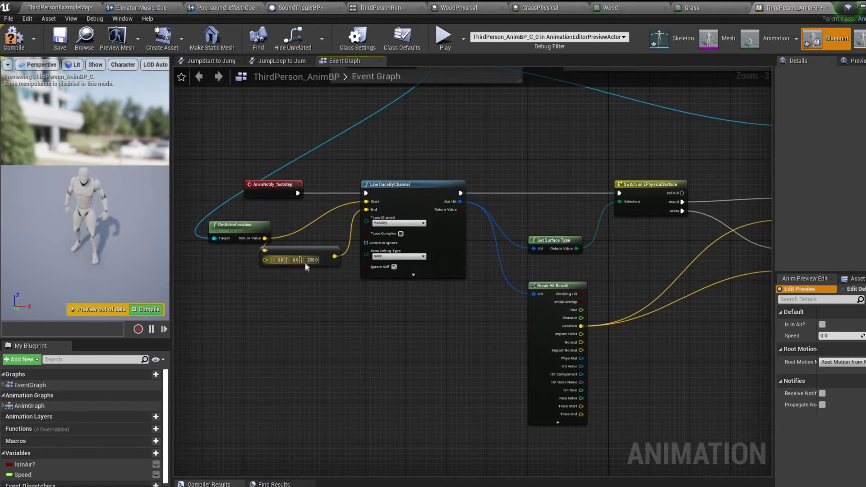
- Review the footstep graph from the vector subtraction through the surface switch to the two Play Sound at Location nodes
drag(306, 265, 315, 265)
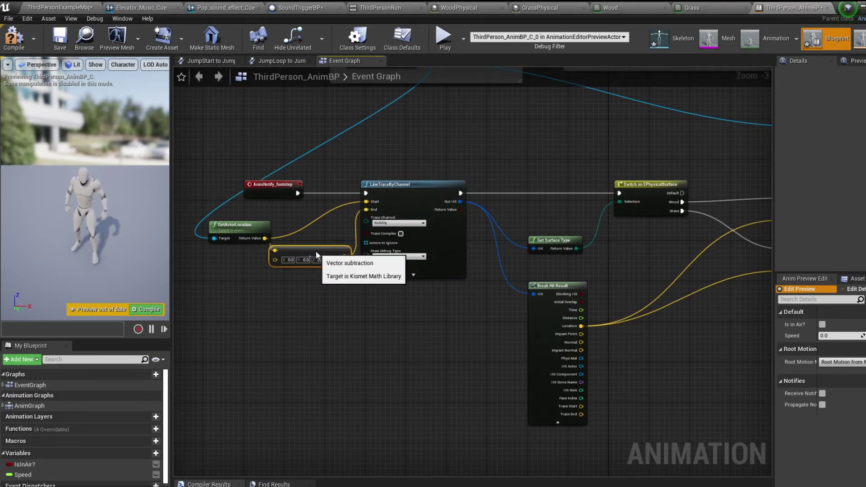
right_drag(373, 271, 195, 268)
drag(342, 227, 342, 227)
click(467, 240)
right_drag(467, 240, 388, 244)
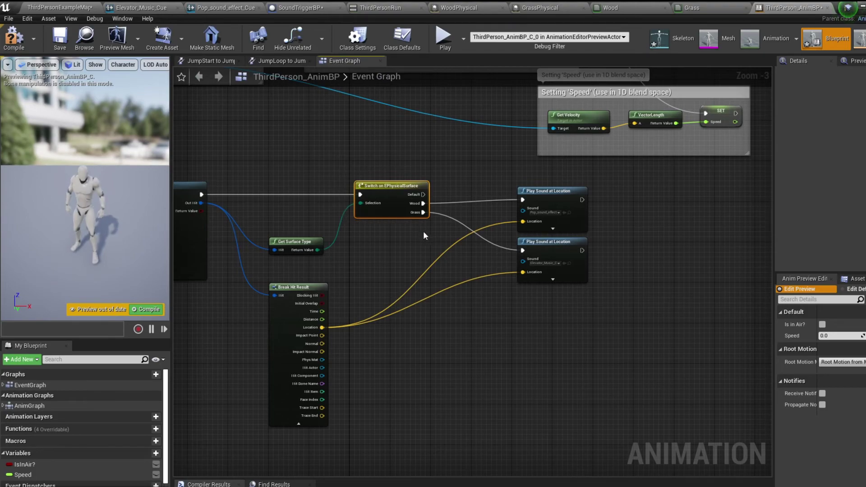
scroll(589, 277, up, 2)
drag(611, 317, 461, 161)
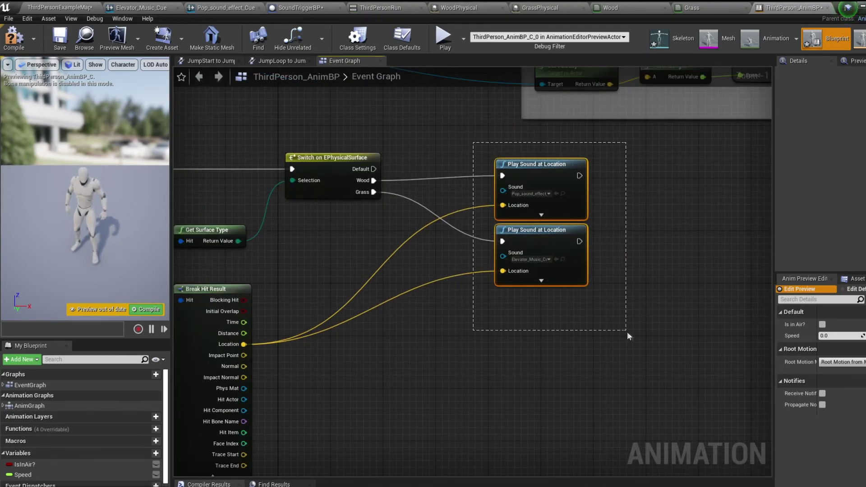